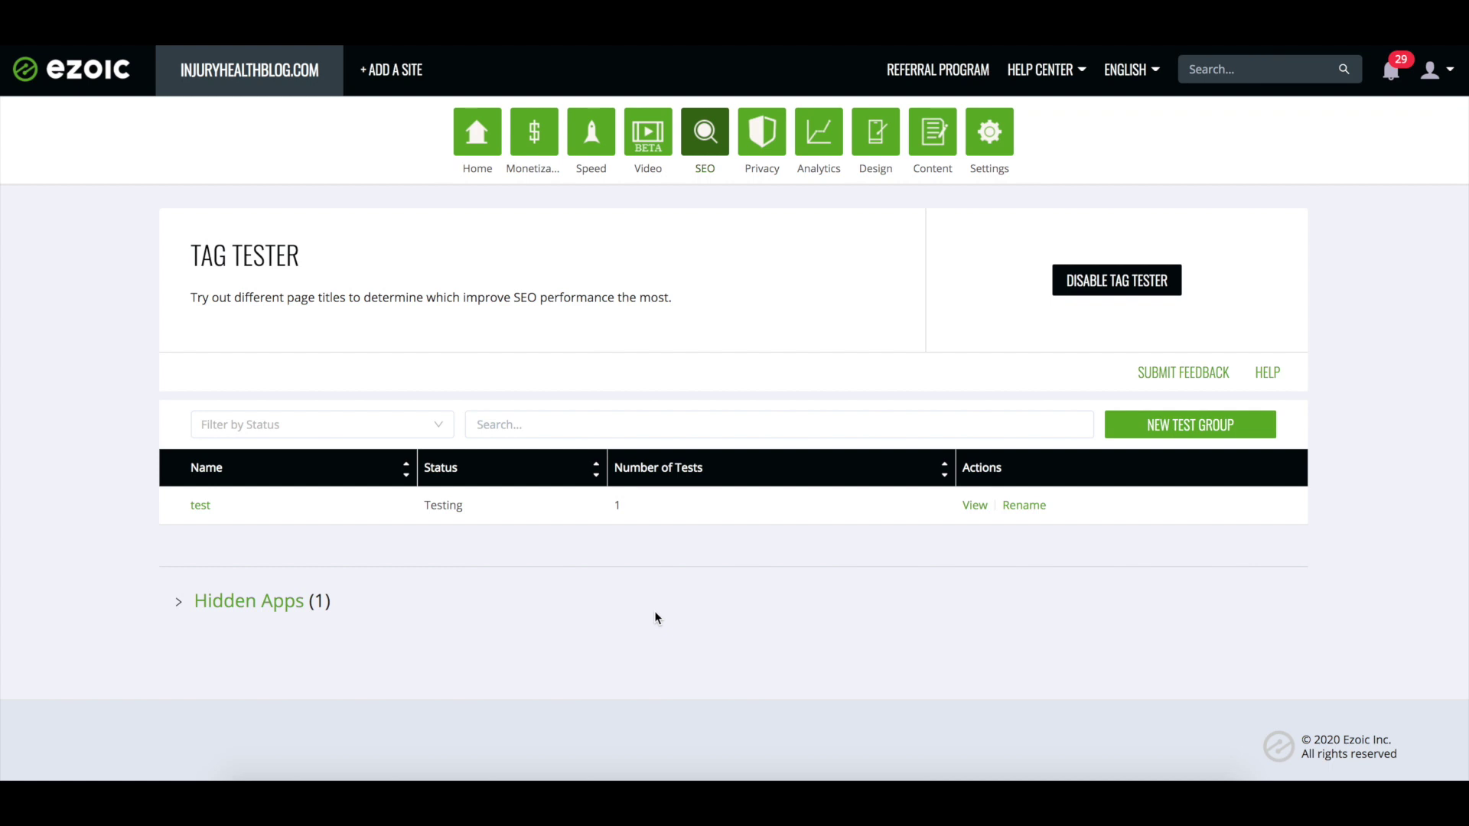
# Step: Visit Settings, return to Tag Tester, and expand Hidden Apps to show Google Search Console Authorization
pyautogui.click(989, 139)
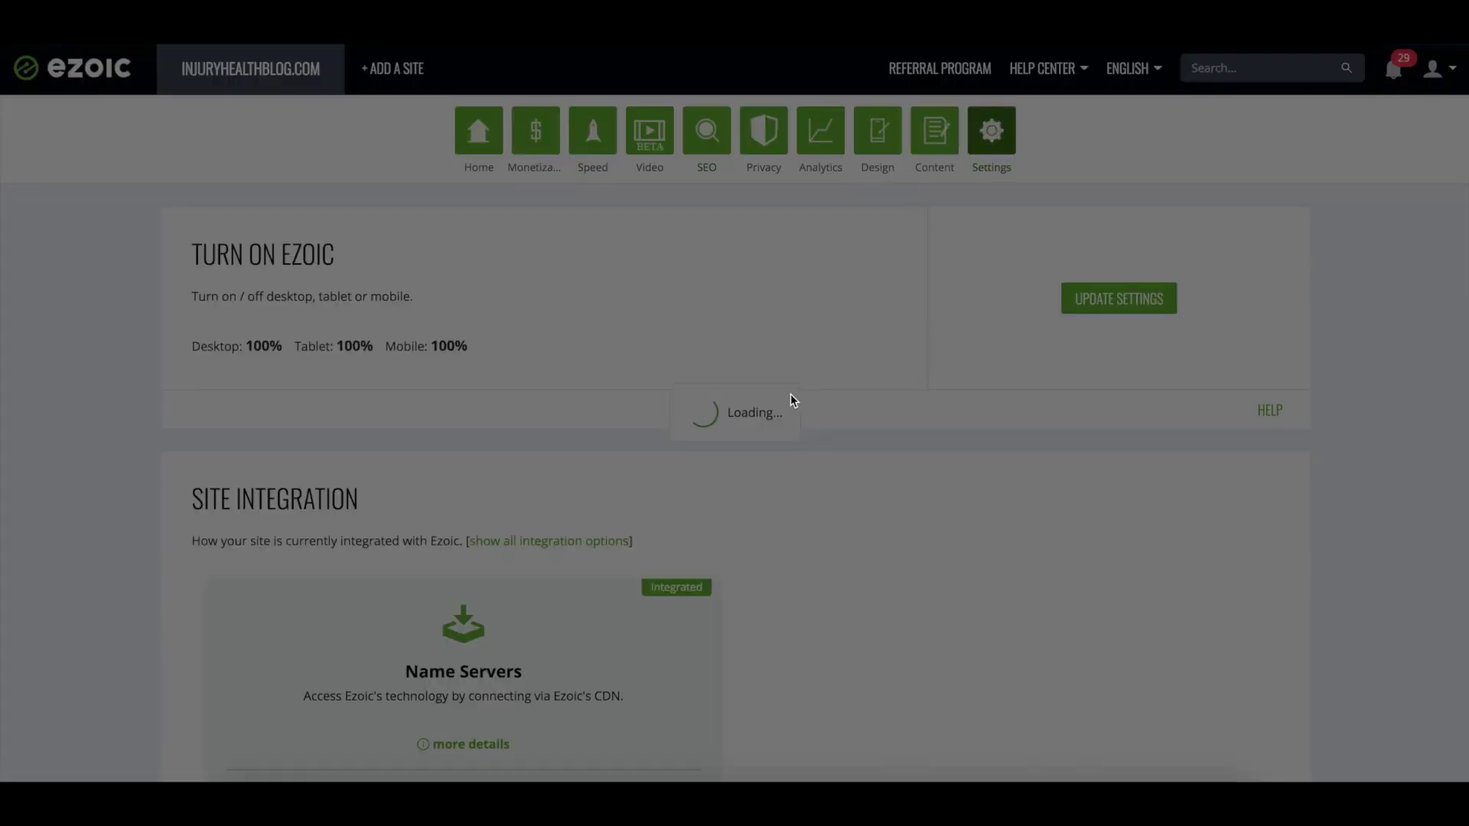
pyautogui.scroll(-3, 787, 399)
pyautogui.scroll(-2, 787, 399)
pyautogui.scroll(5, 531, 373)
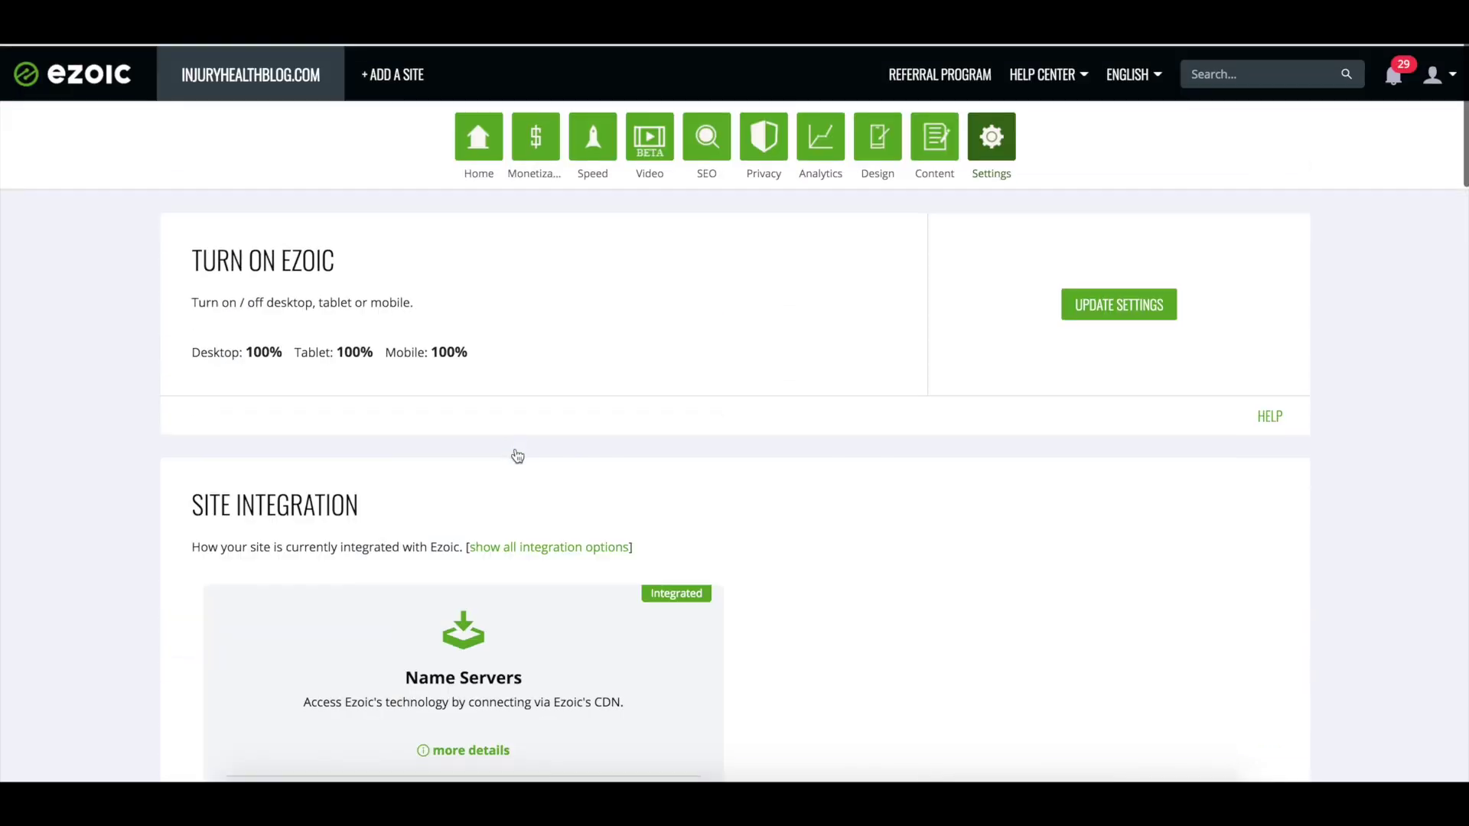
pyautogui.click(706, 133)
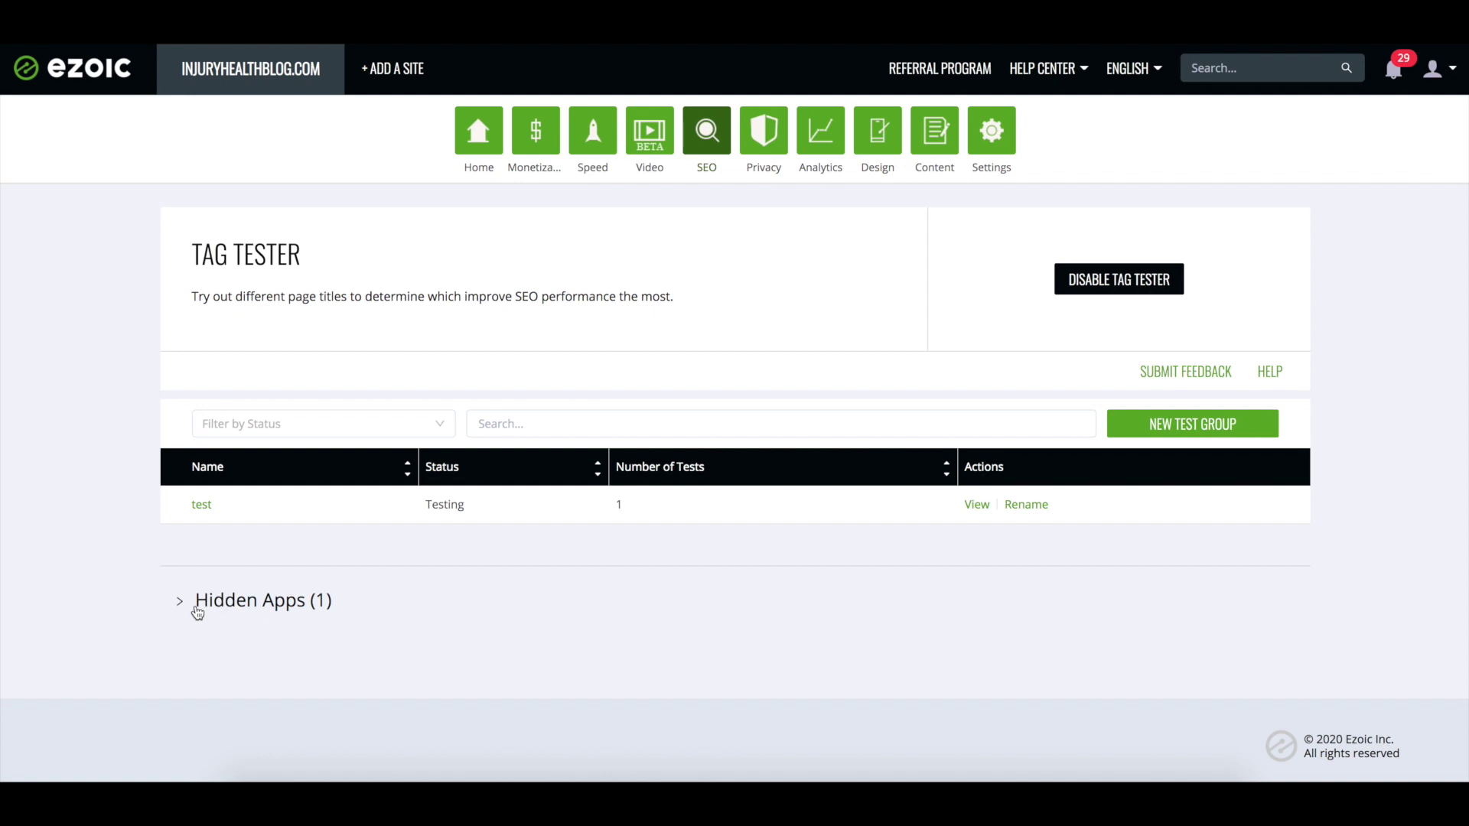
pyautogui.click(184, 605)
pyautogui.scroll(-3, 386, 620)
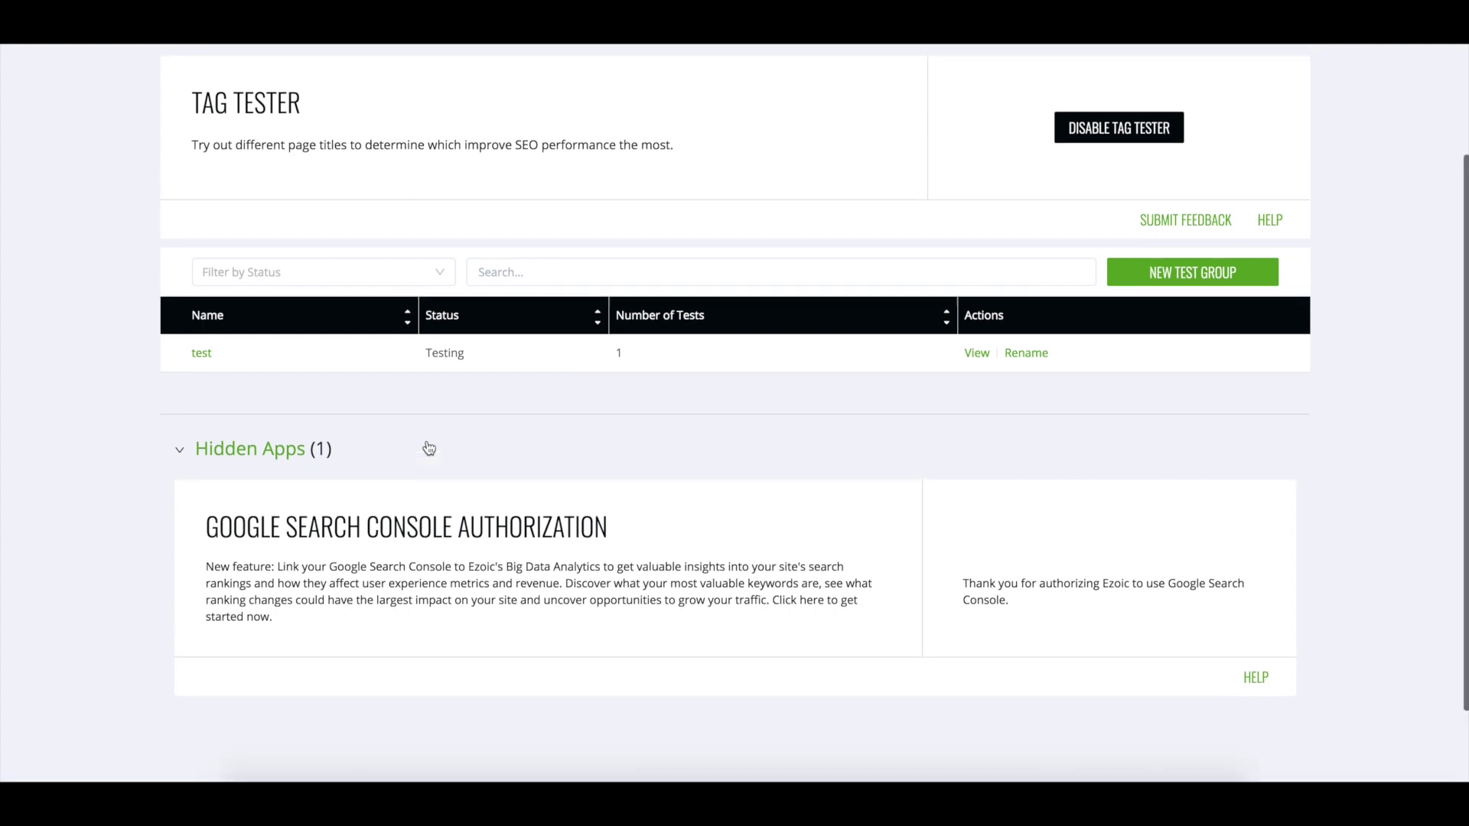
pyautogui.scroll(5, 424, 448)
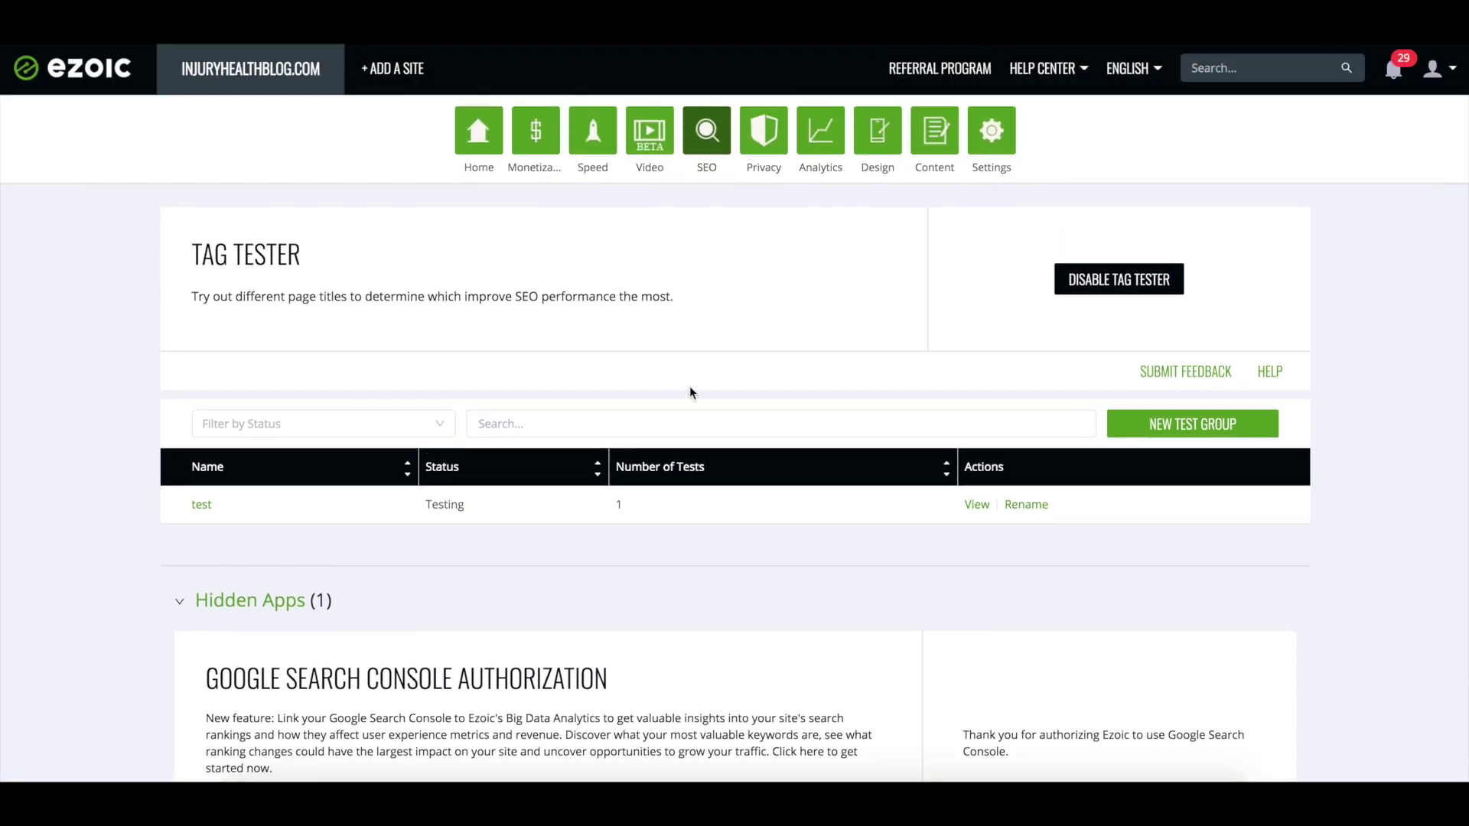
# Step: Create and save a new test group named 'Test 2'
pyautogui.click(1191, 424)
pyautogui.click(665, 424)
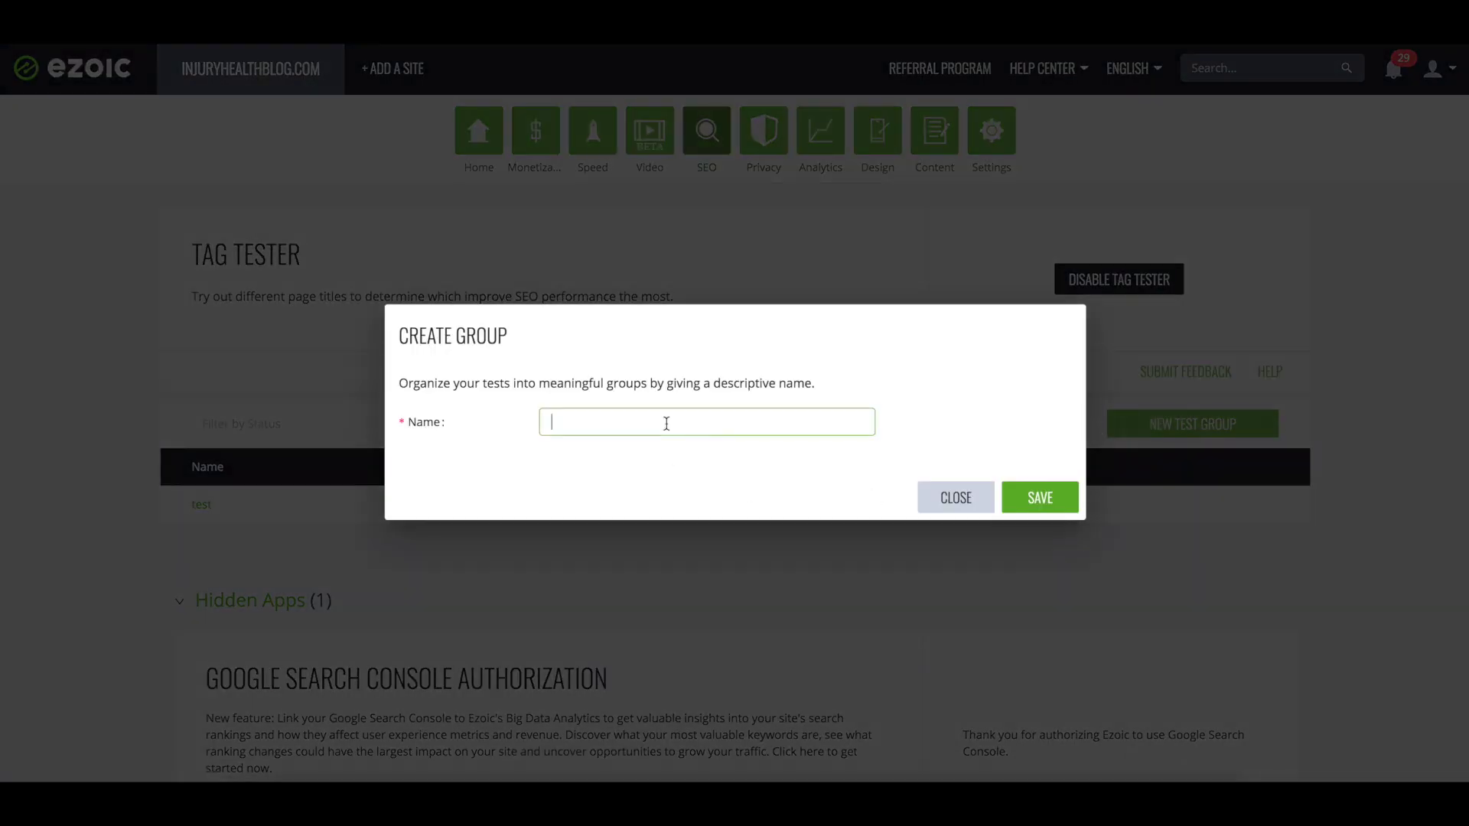
pyautogui.write('Test 2')
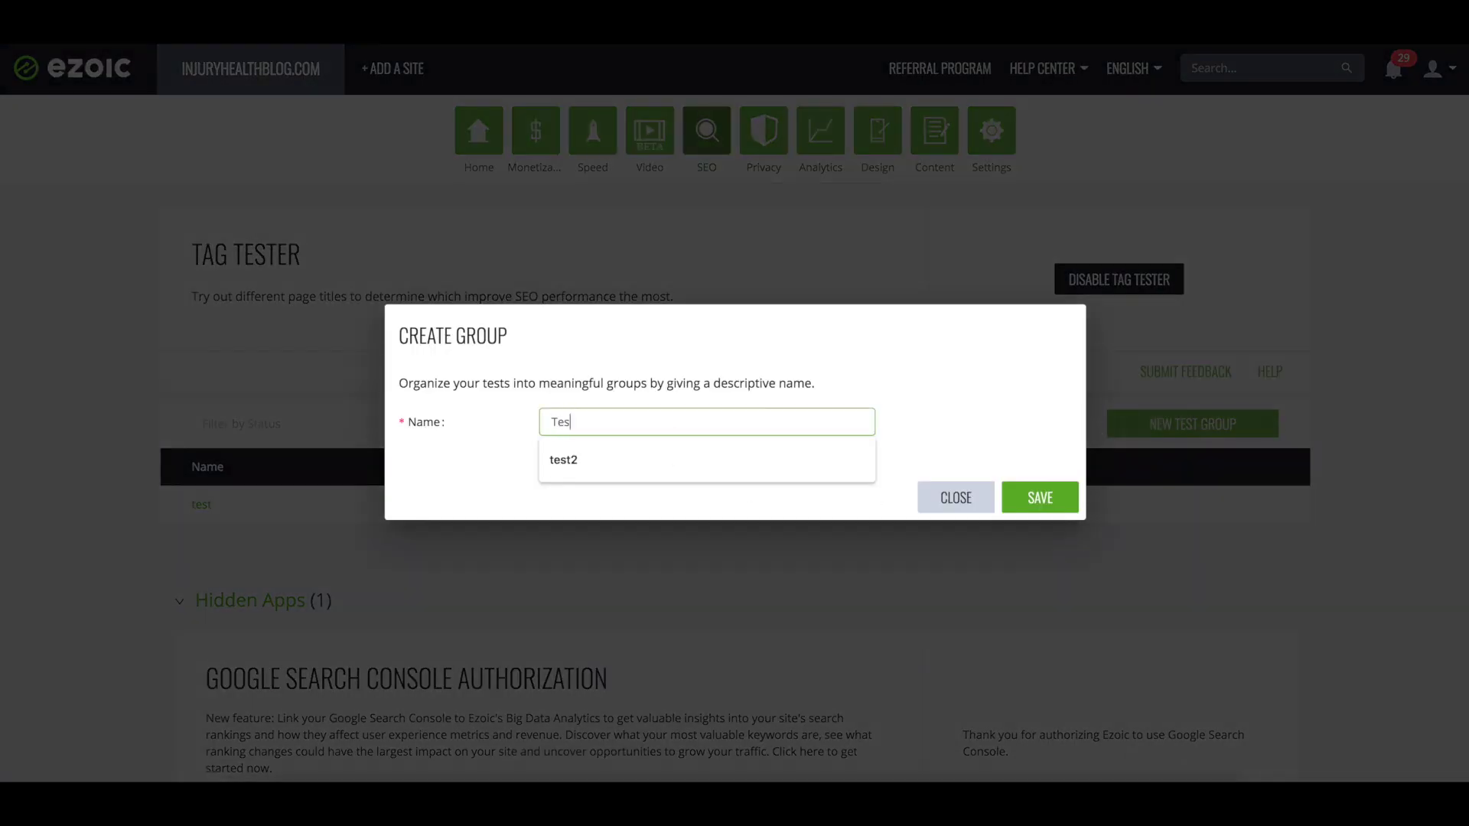
pyautogui.click(1028, 502)
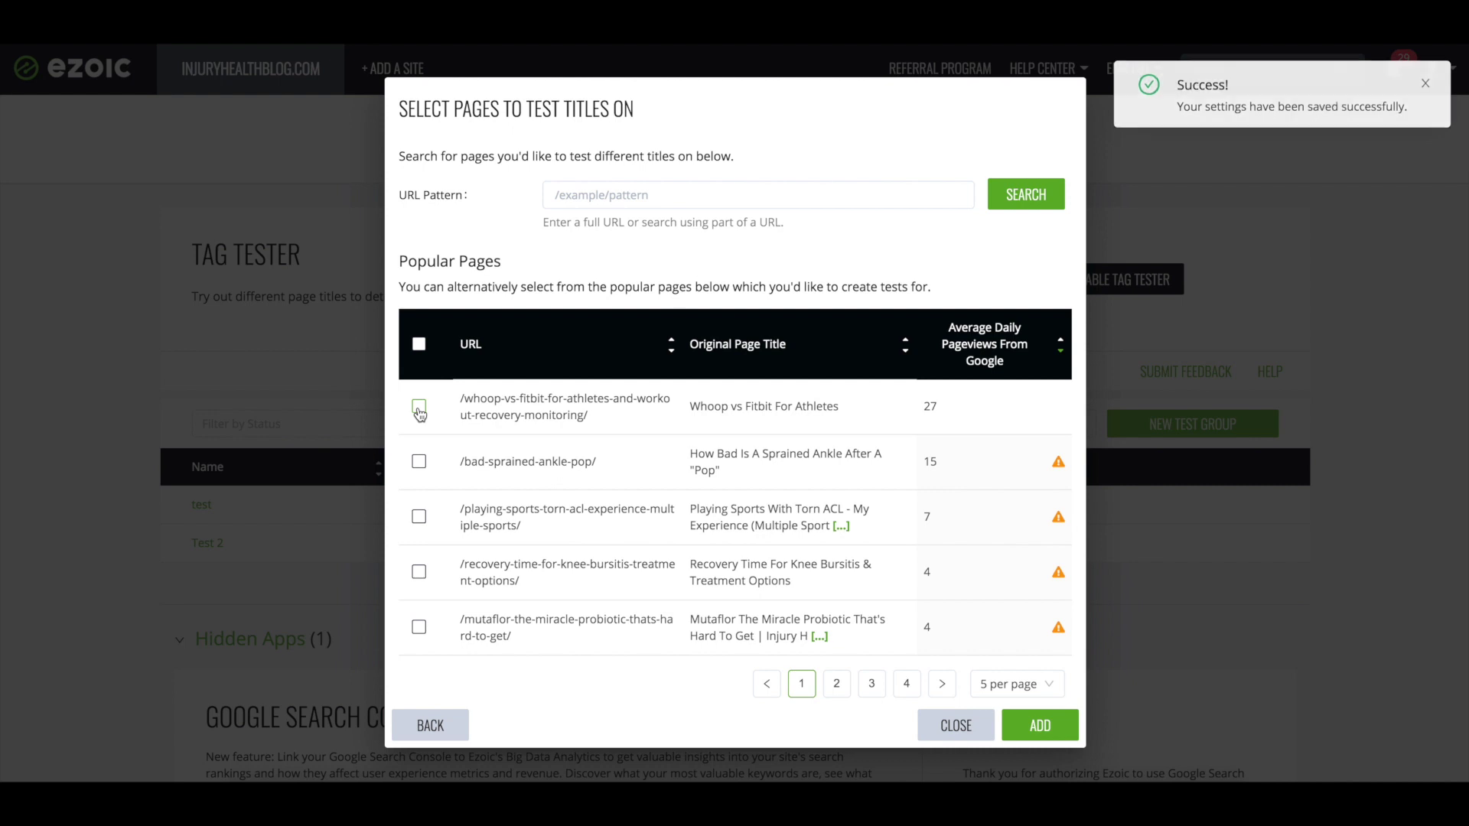
# Step: Pick the Whoop vs Fitbit and torn ACL sports pages from the popular pages list
pyautogui.click(419, 407)
pyautogui.scroll(-1, 431, 609)
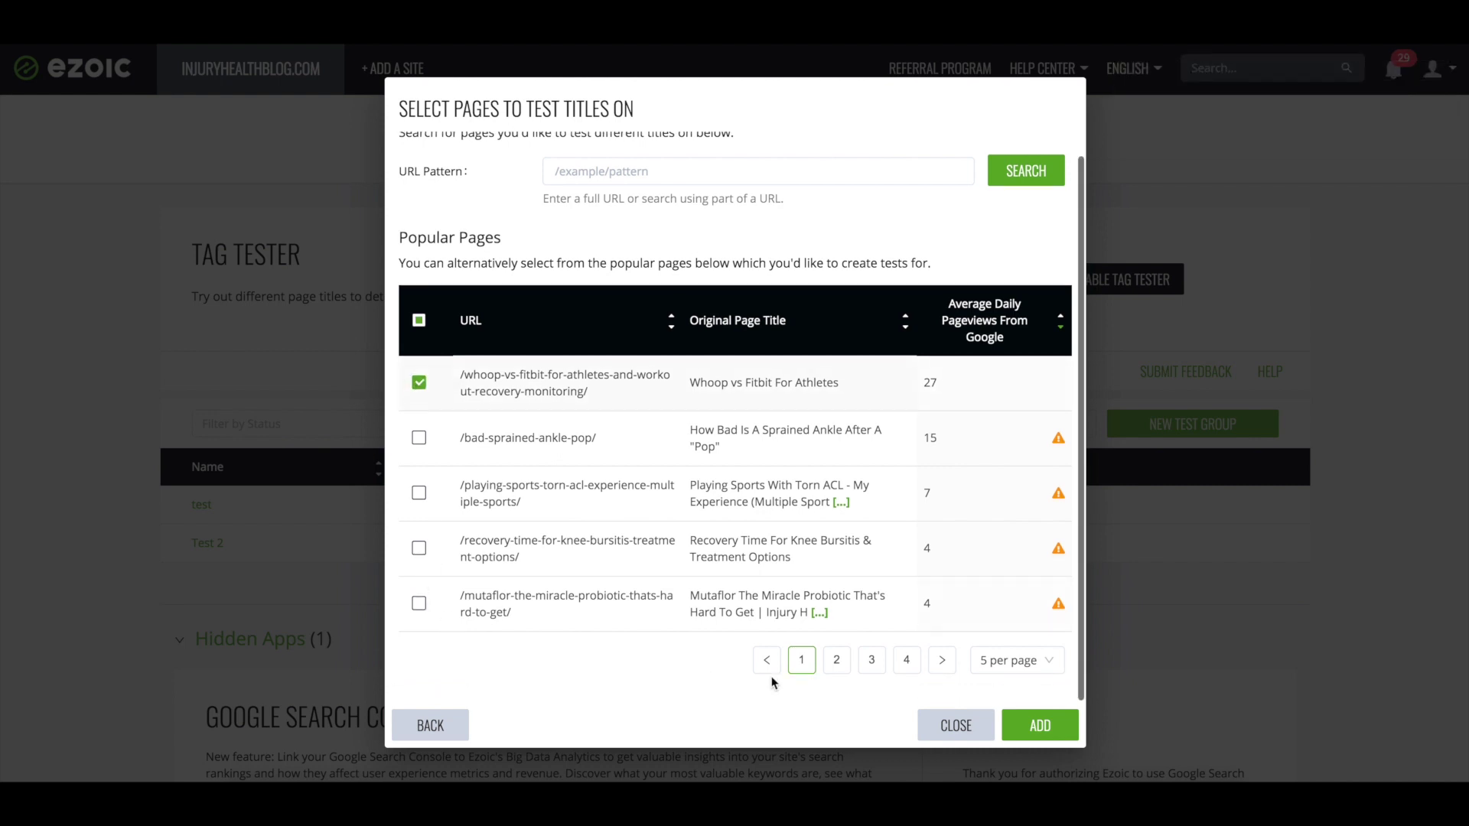
pyautogui.click(836, 660)
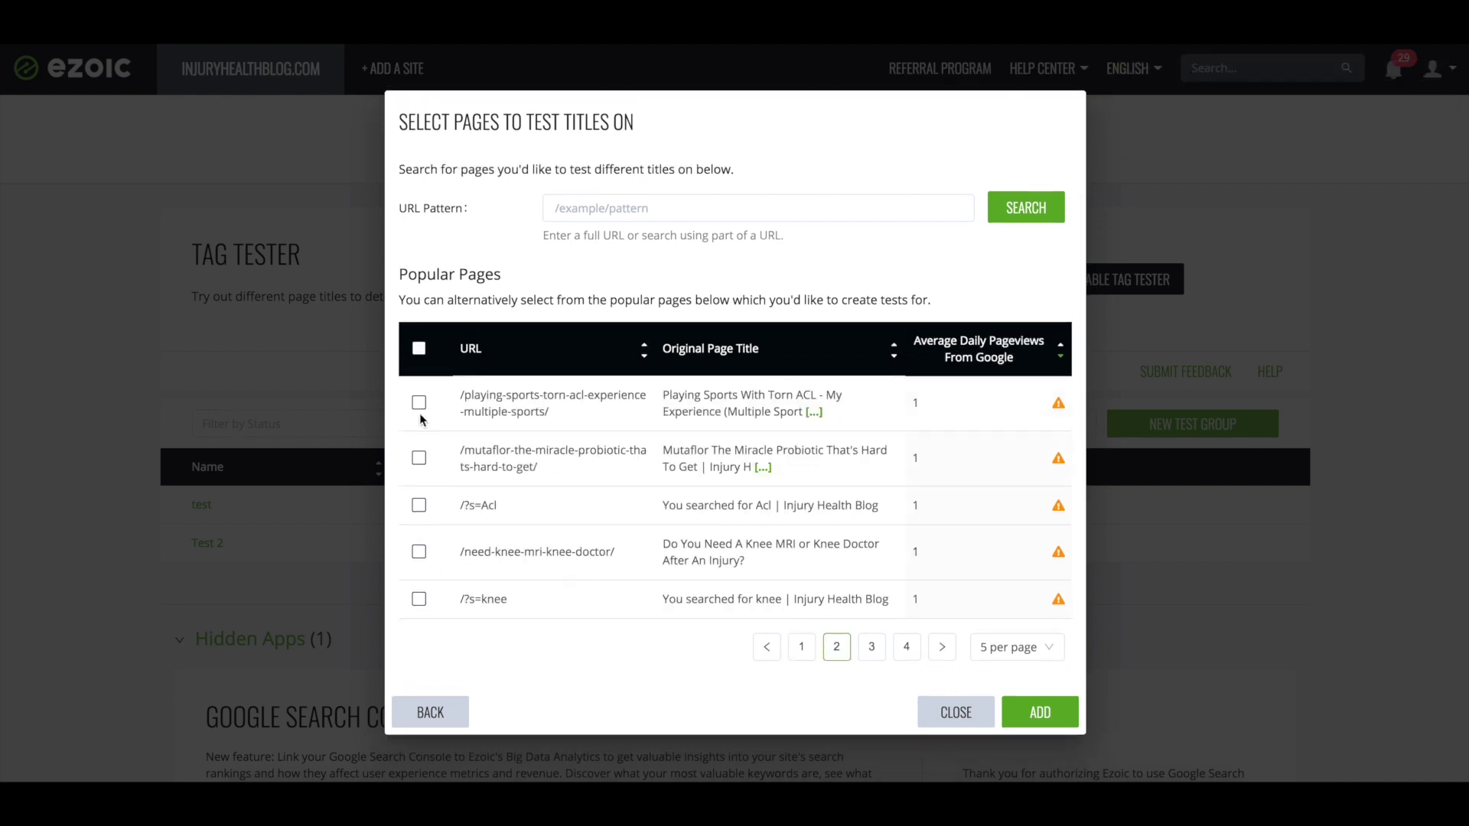
pyautogui.click(419, 404)
# Step: Search for 'playing-sports-torn' and add both matching pages as title tests
pyautogui.click(651, 207)
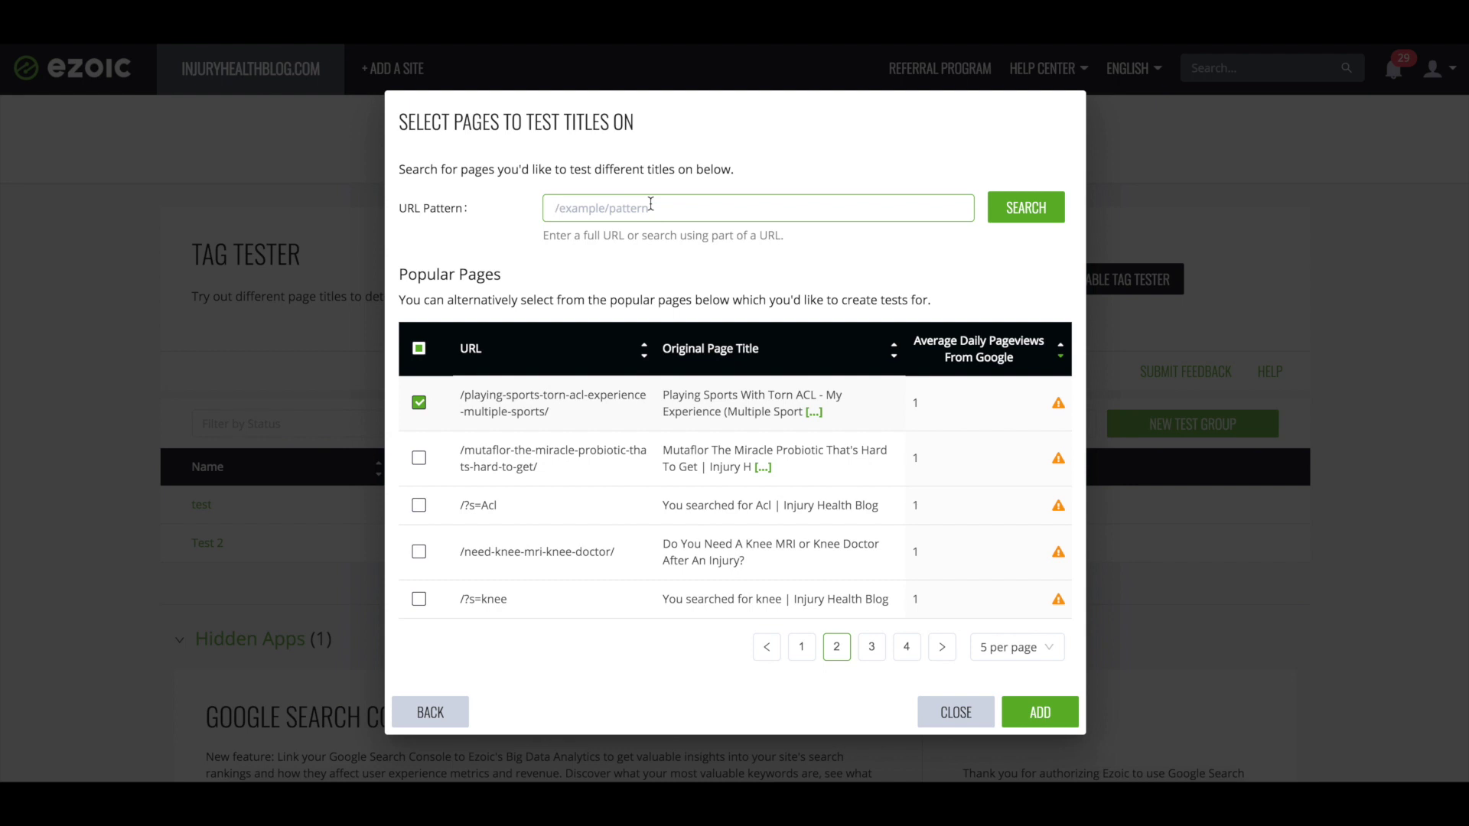
pyautogui.write('playing-')
pyautogui.write('sports-torn')
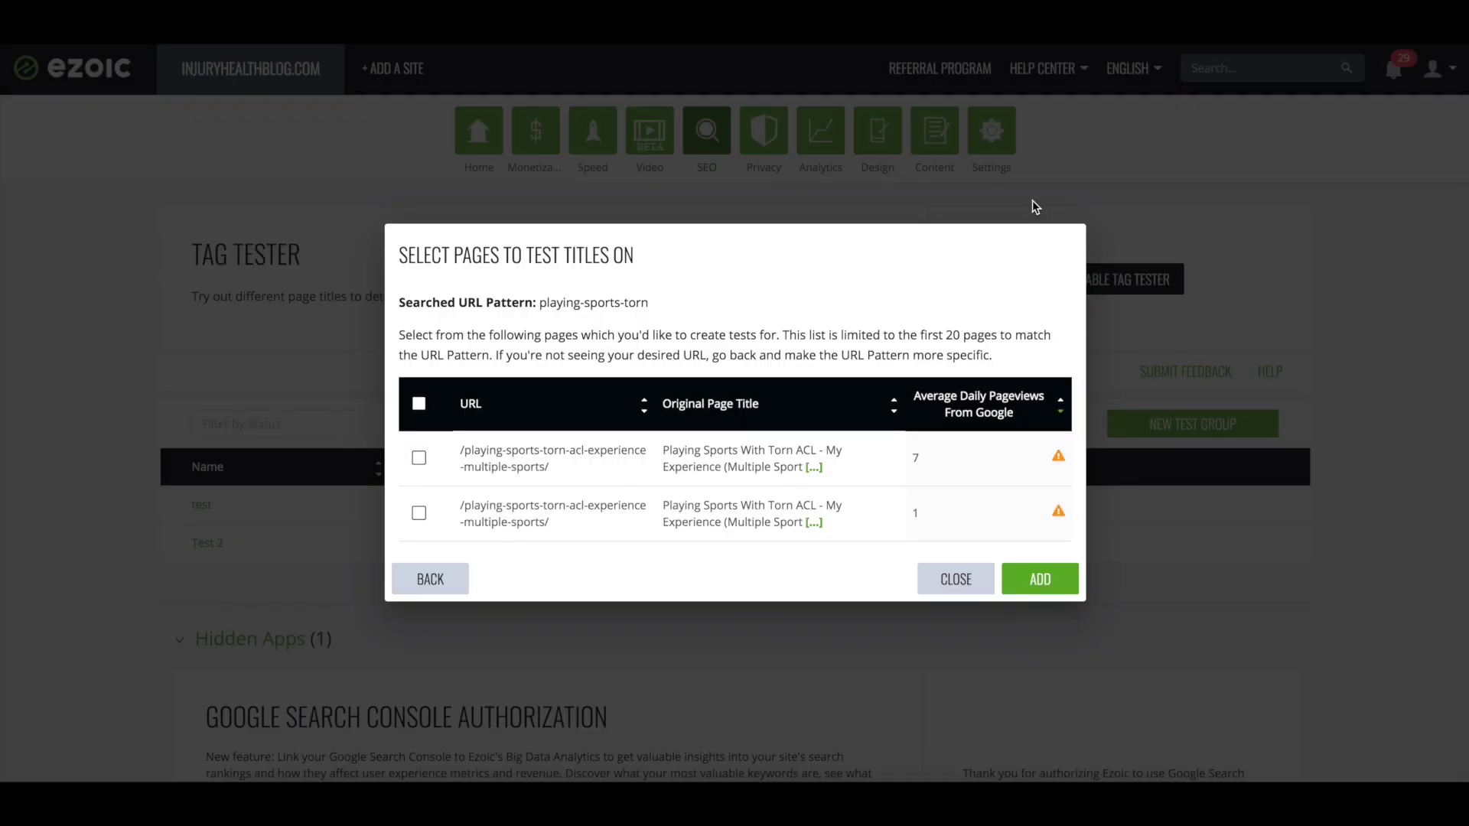
pyautogui.click(420, 459)
pyautogui.click(419, 513)
pyautogui.click(1038, 580)
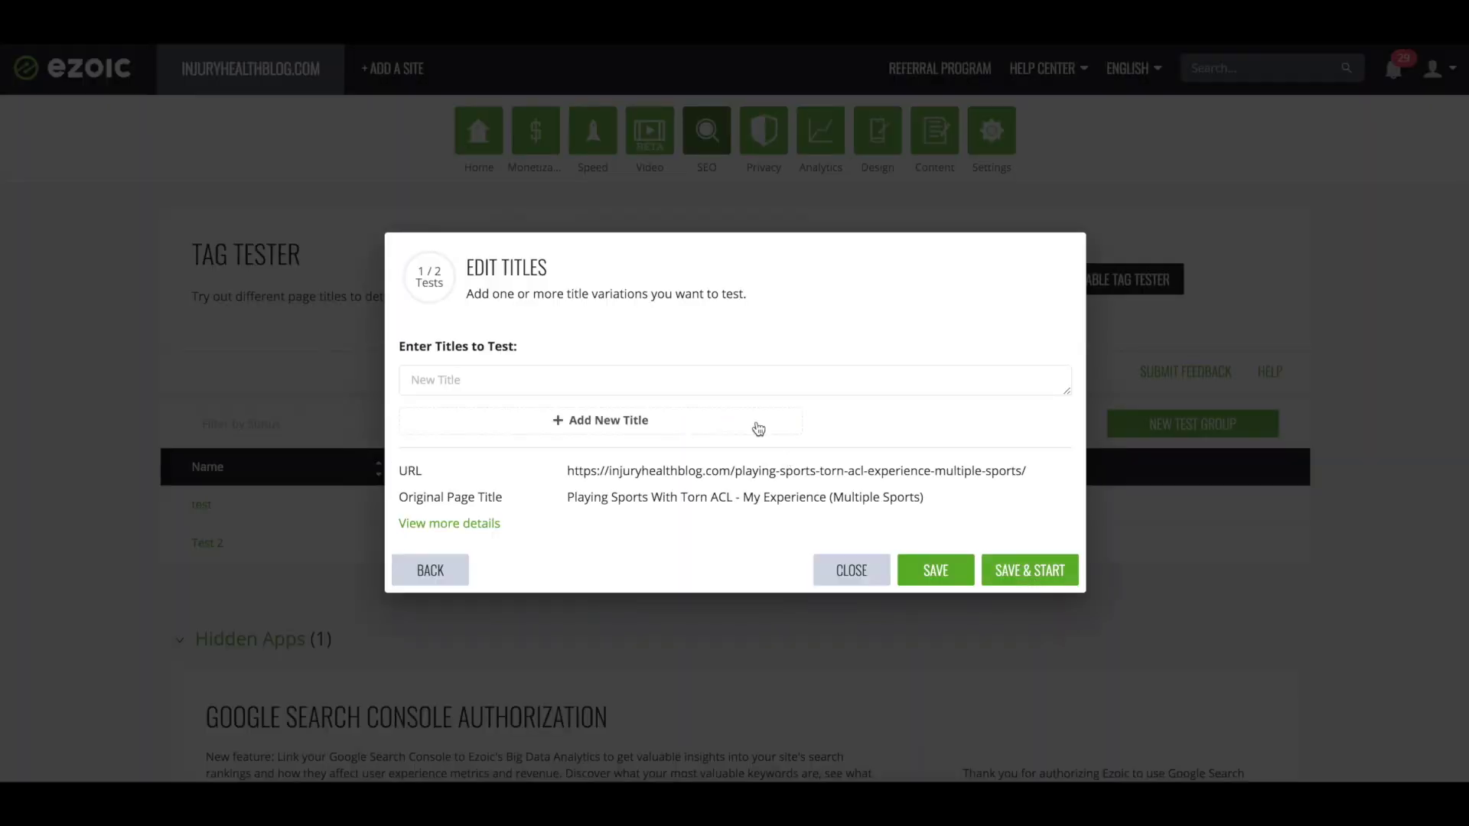
pyautogui.click(735, 384)
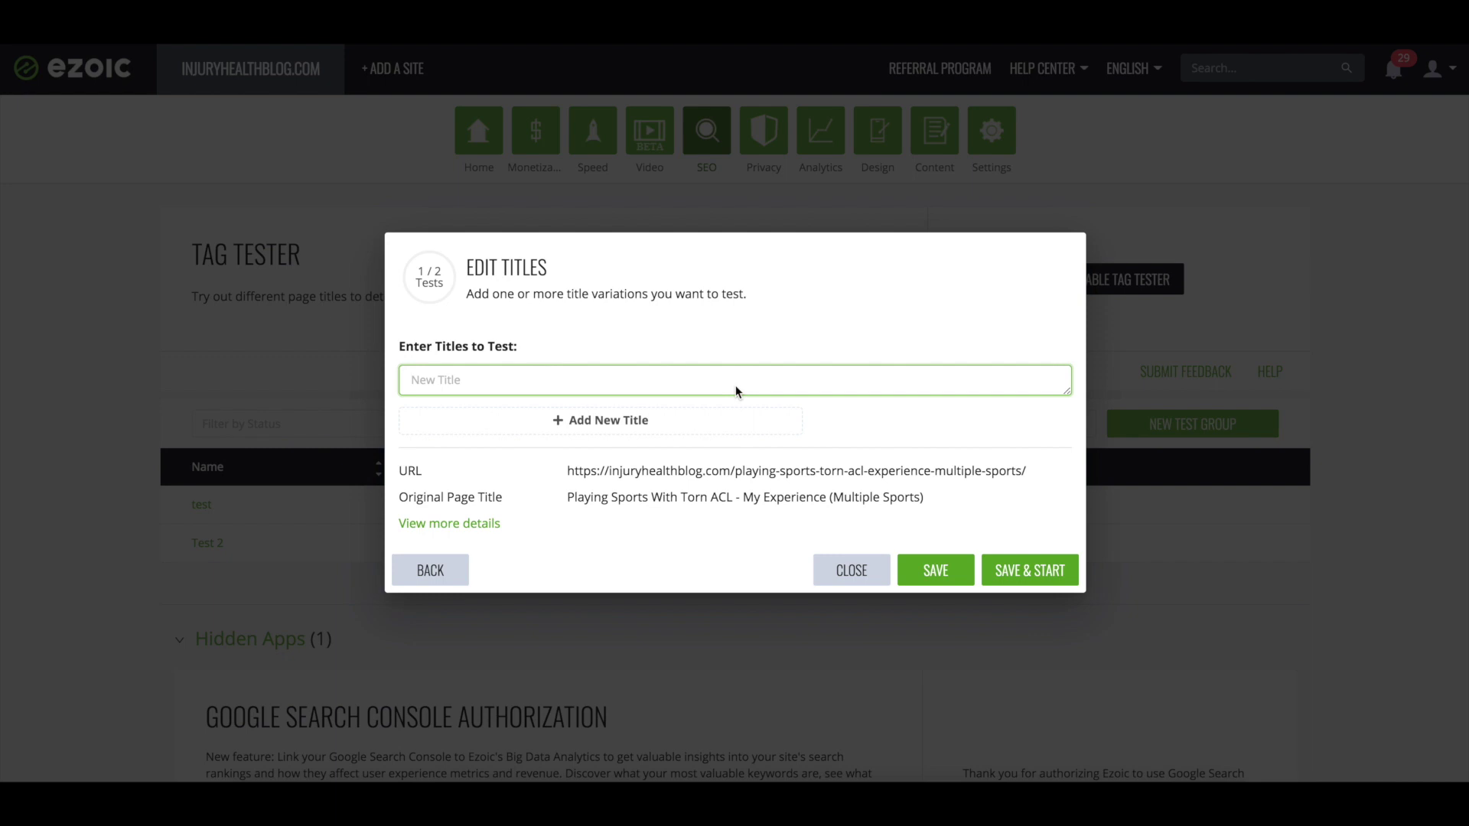
pyautogui.write('How to')
pyautogui.write(' Play Spor')
pyautogui.write('ts with ')
pyautogui.write('a Torn ACL')
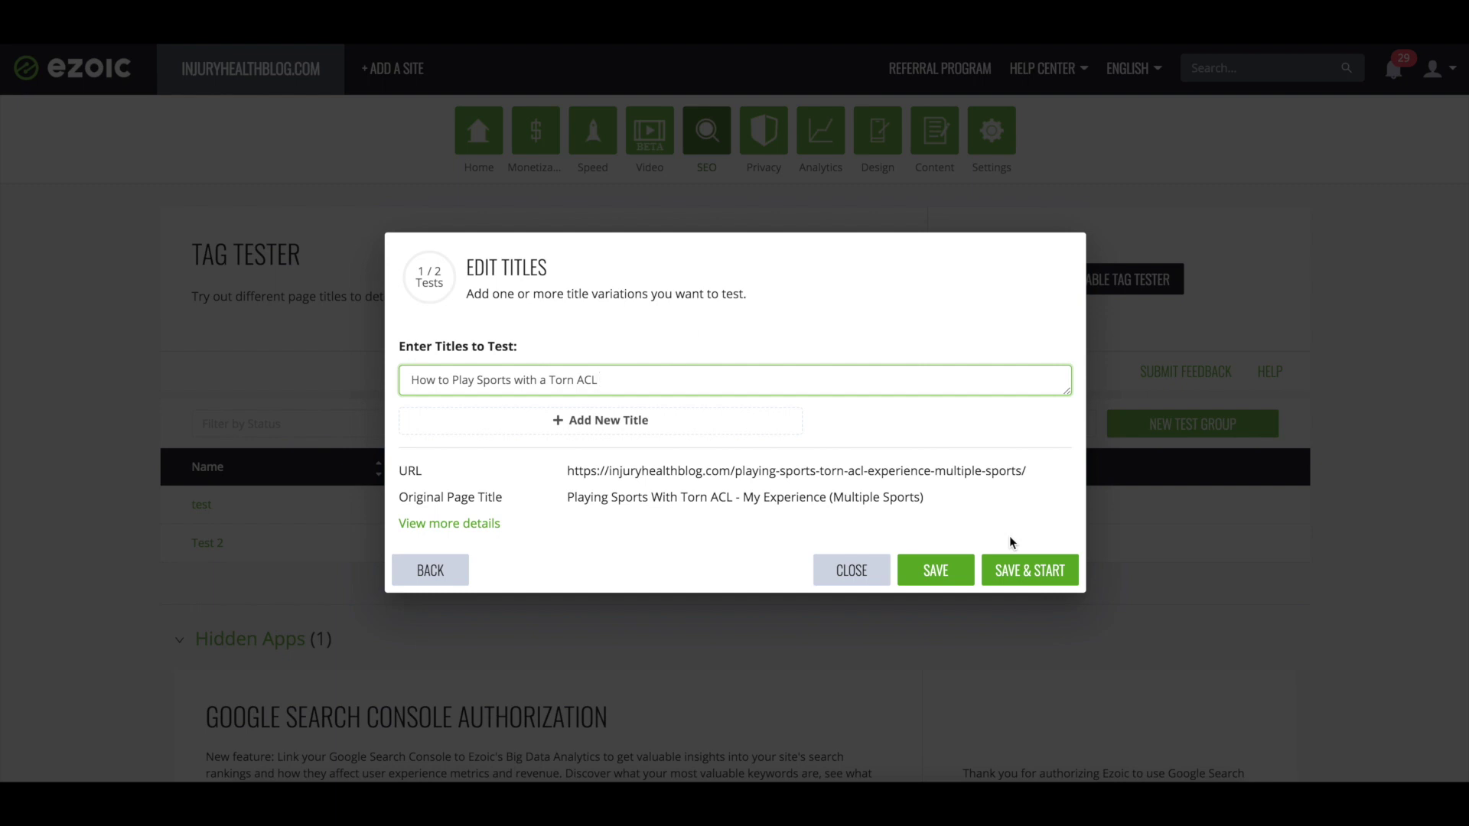
# Step: Save and start test 1 with the title 'How to Play Sports with a Torn ACL'
pyautogui.click(1018, 570)
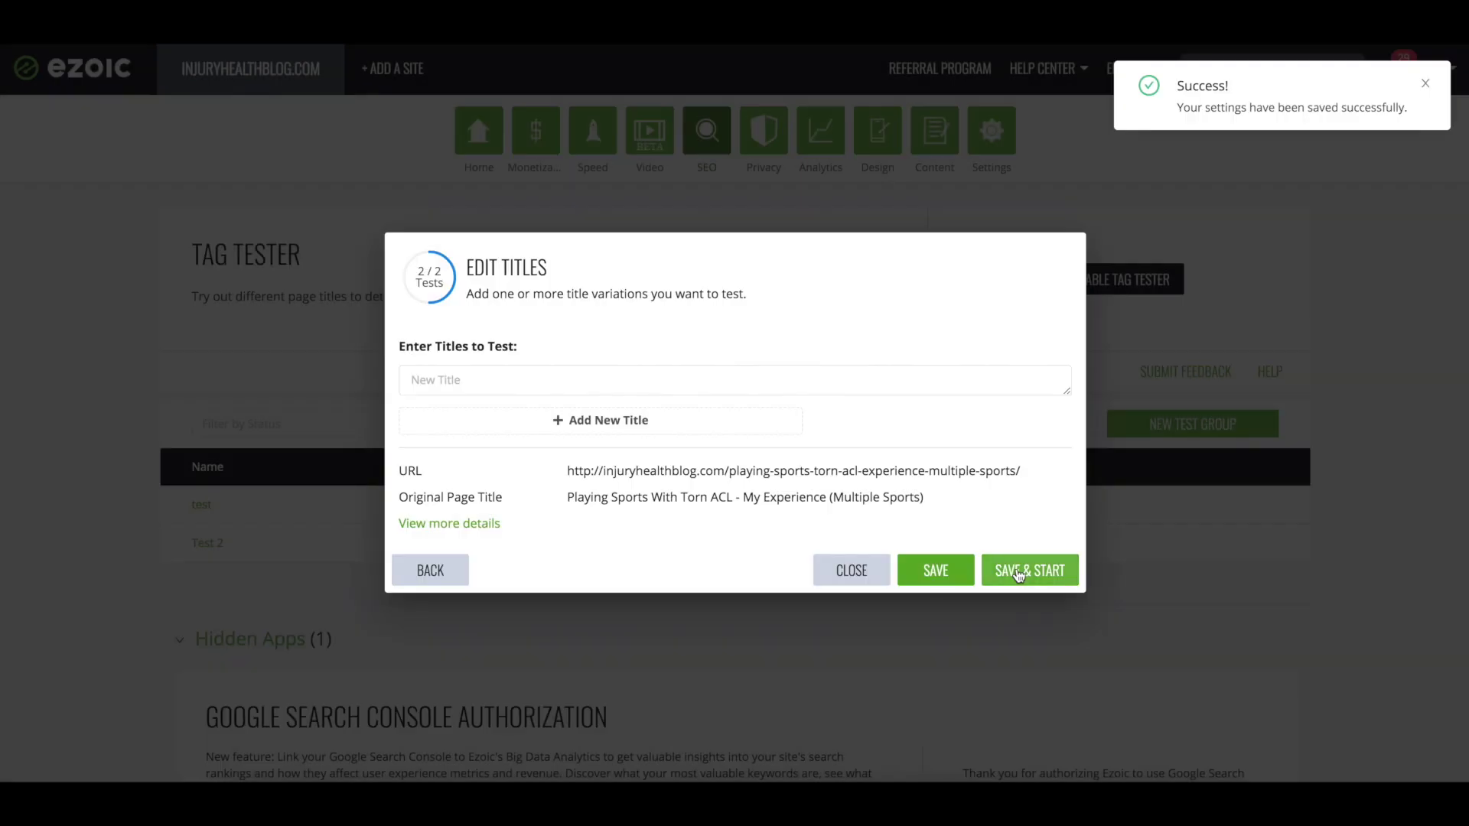
# Step: Review Test 2's running test, showing the Original and Variation A titles, then open the completed test
pyautogui.click(867, 571)
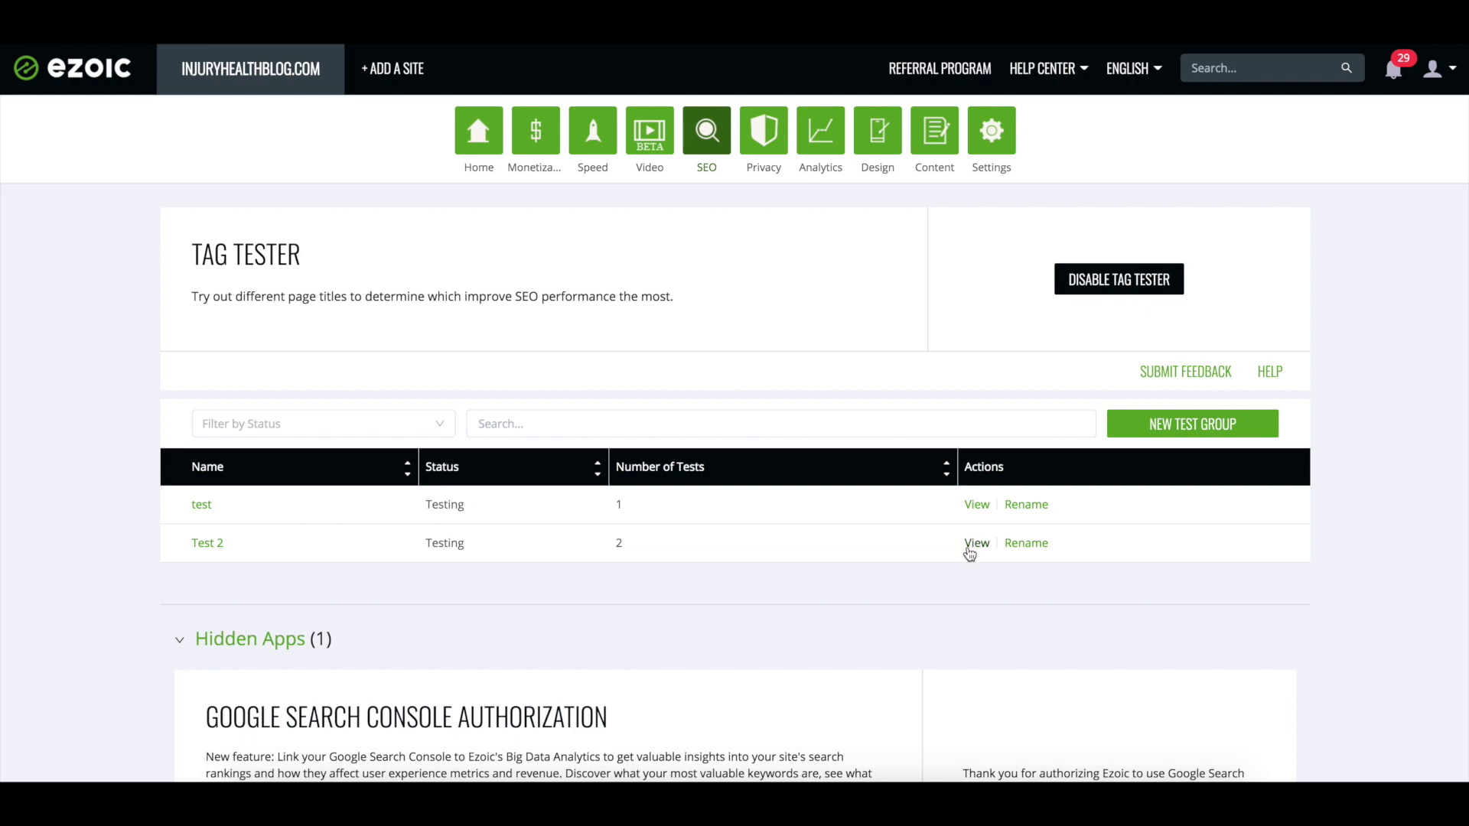
pyautogui.click(974, 546)
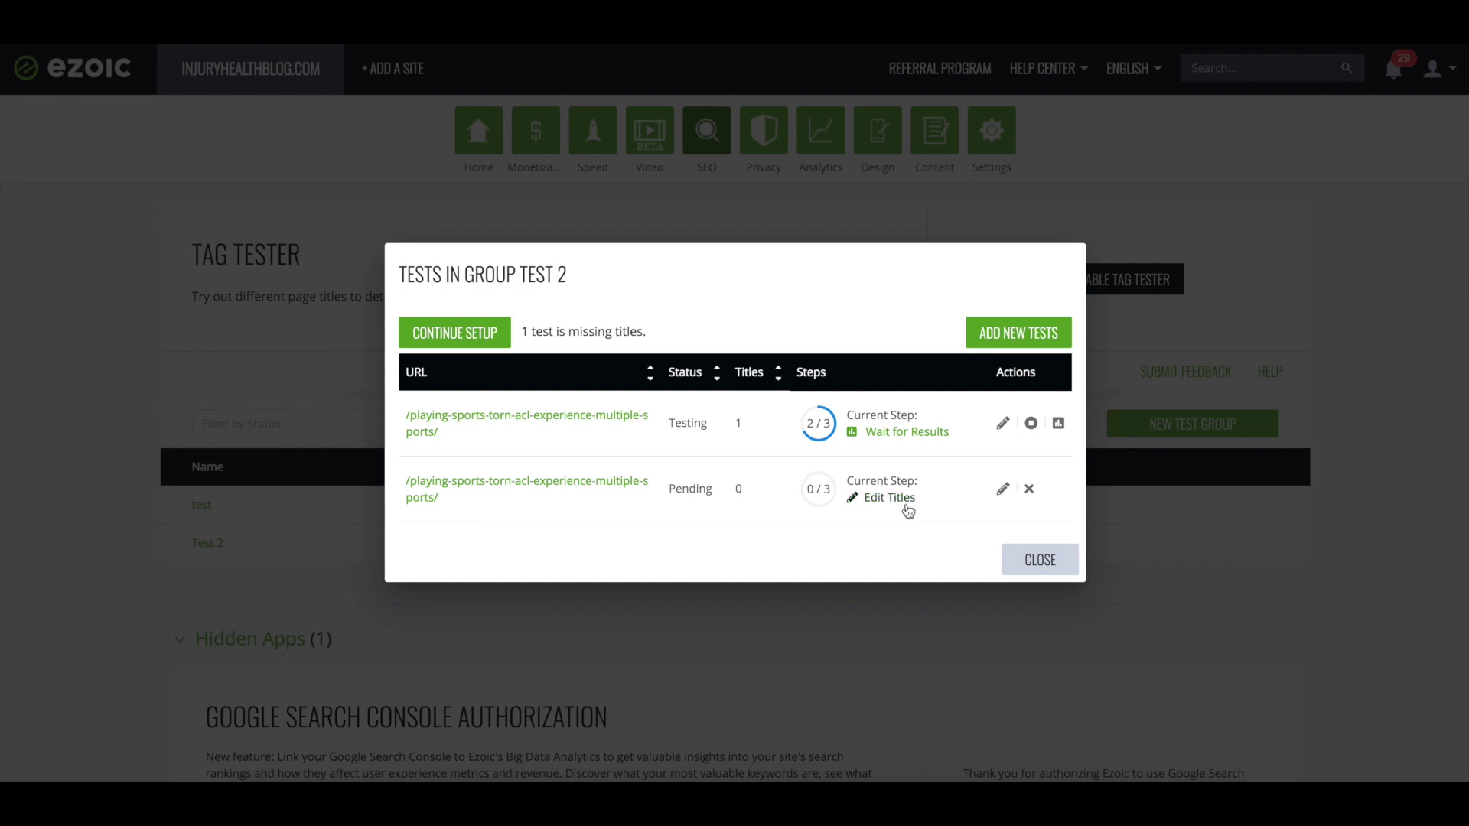
pyautogui.click(1030, 423)
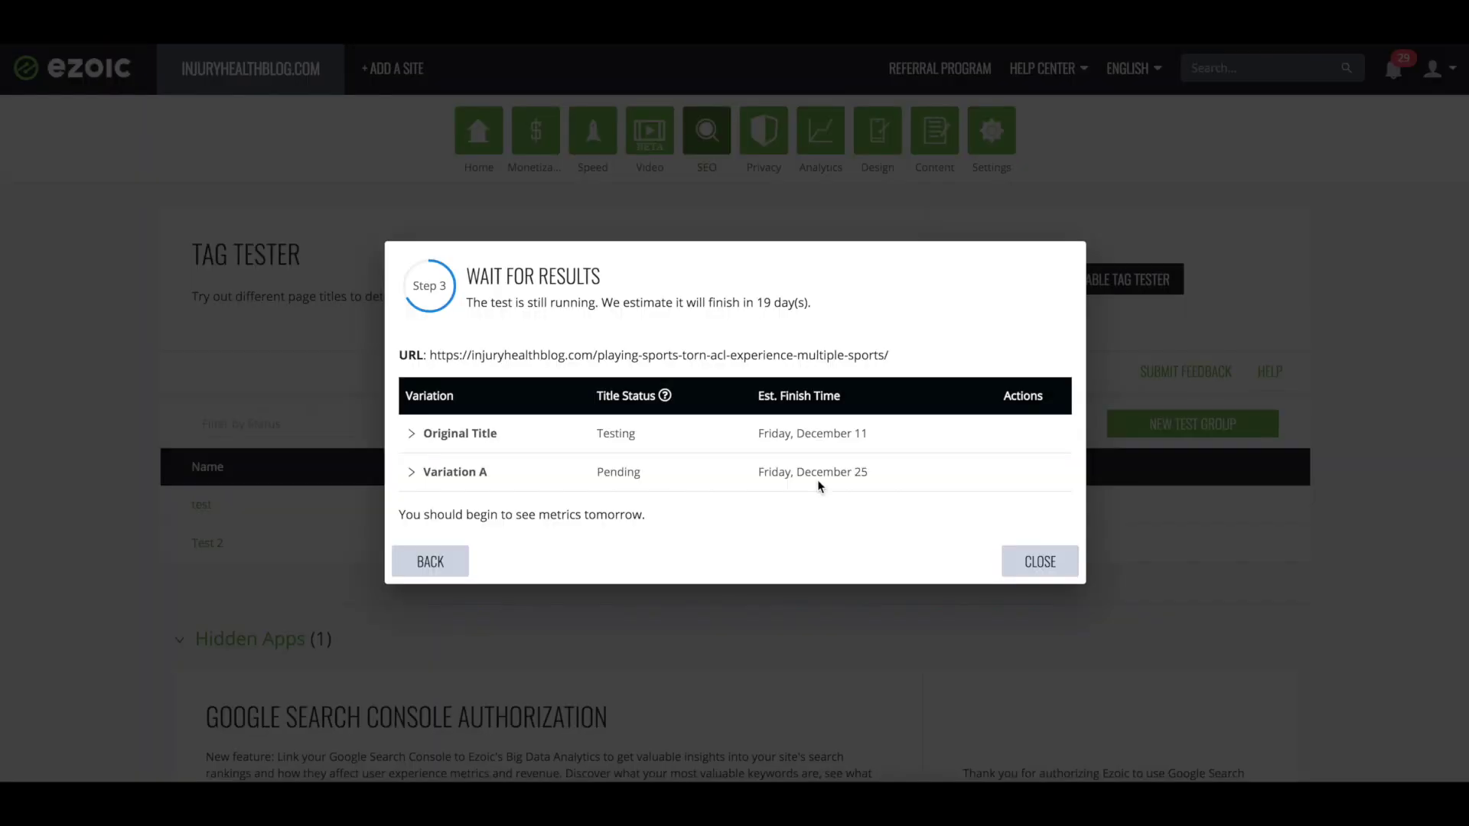
pyautogui.click(411, 432)
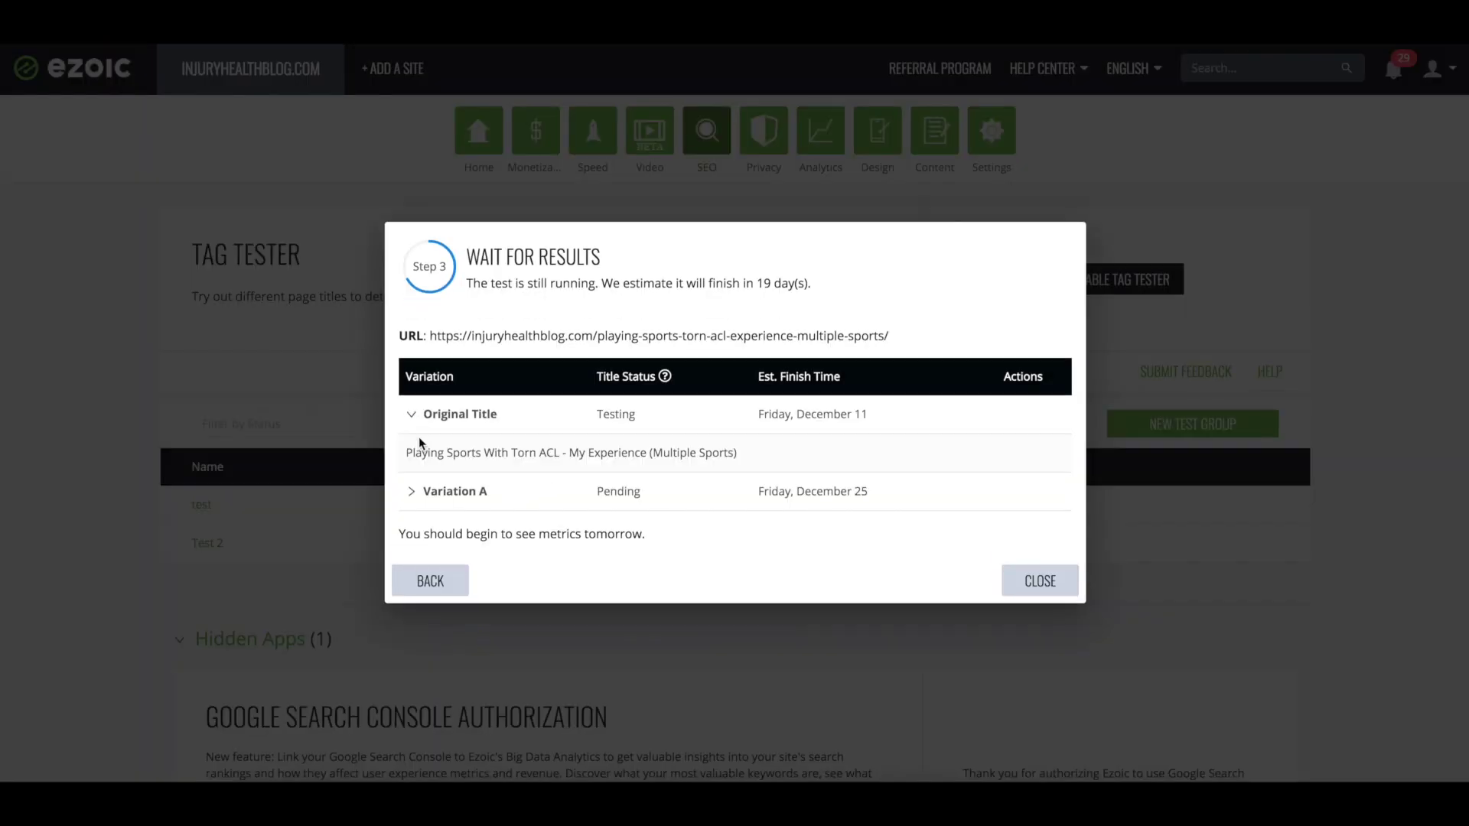
pyautogui.click(412, 490)
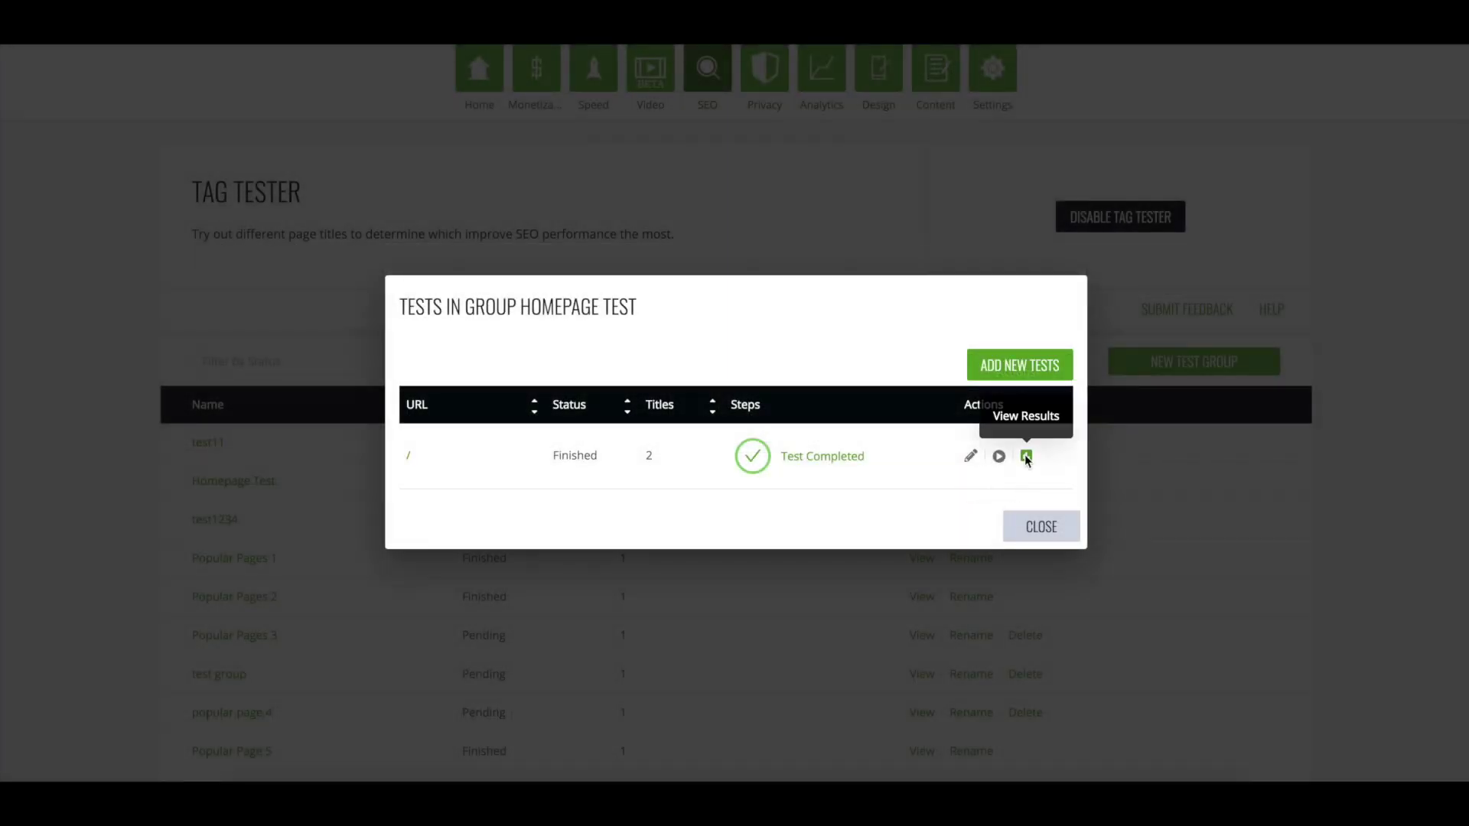
pyautogui.click(1026, 456)
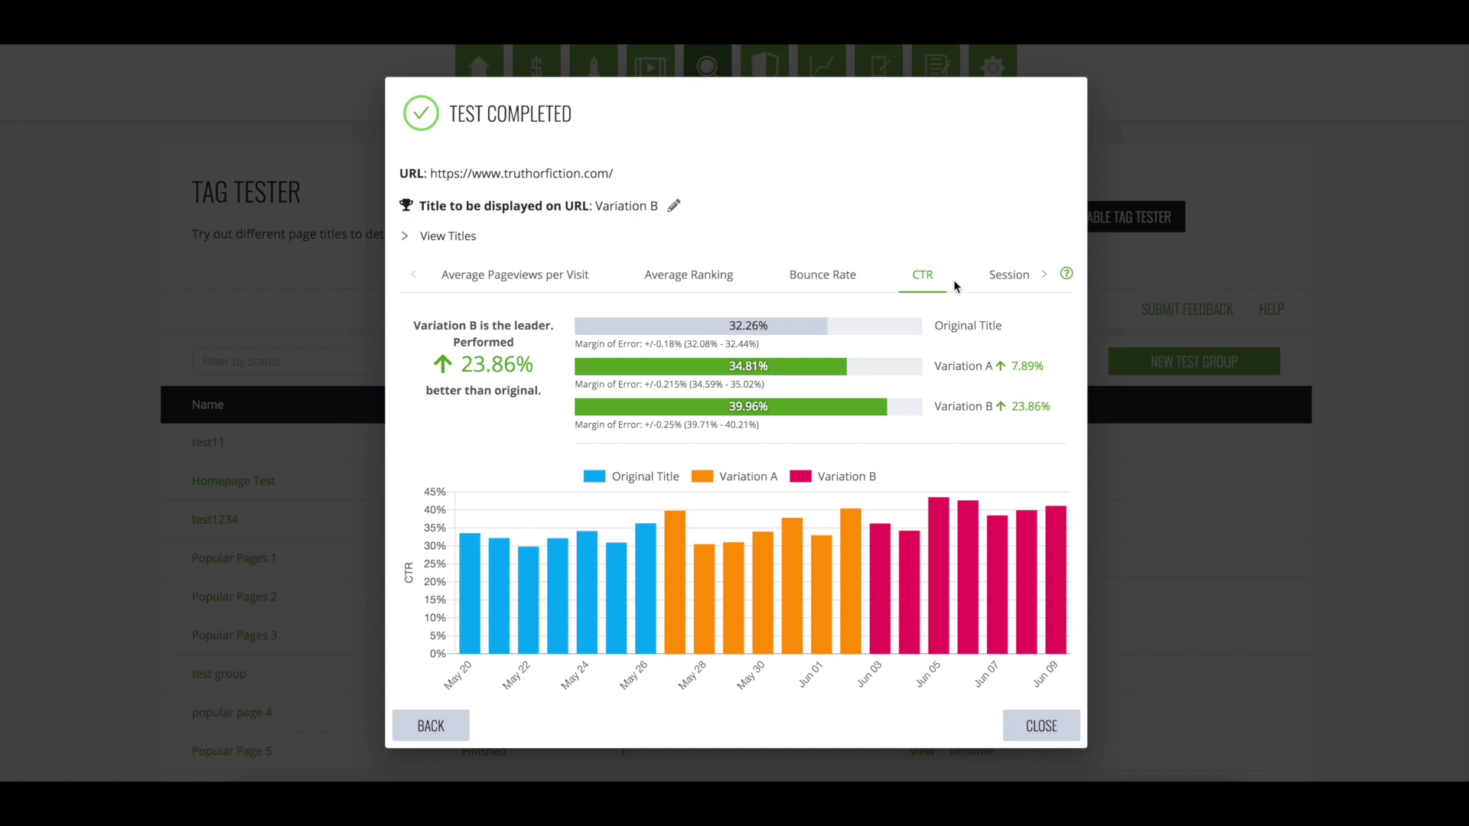
# Step: Keep Variation B as the homepage's displayed title
pyautogui.click(675, 211)
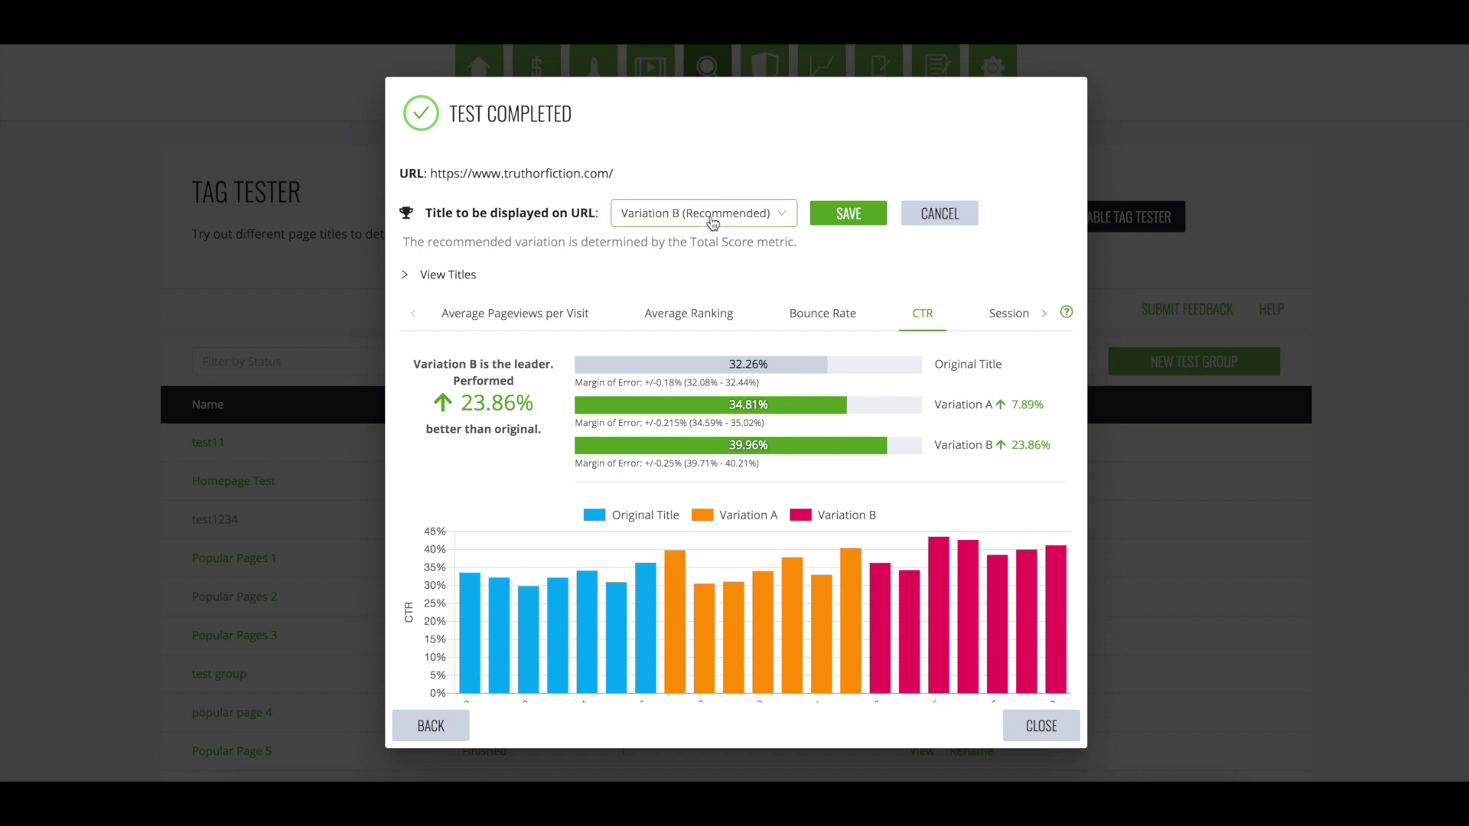
pyautogui.click(767, 216)
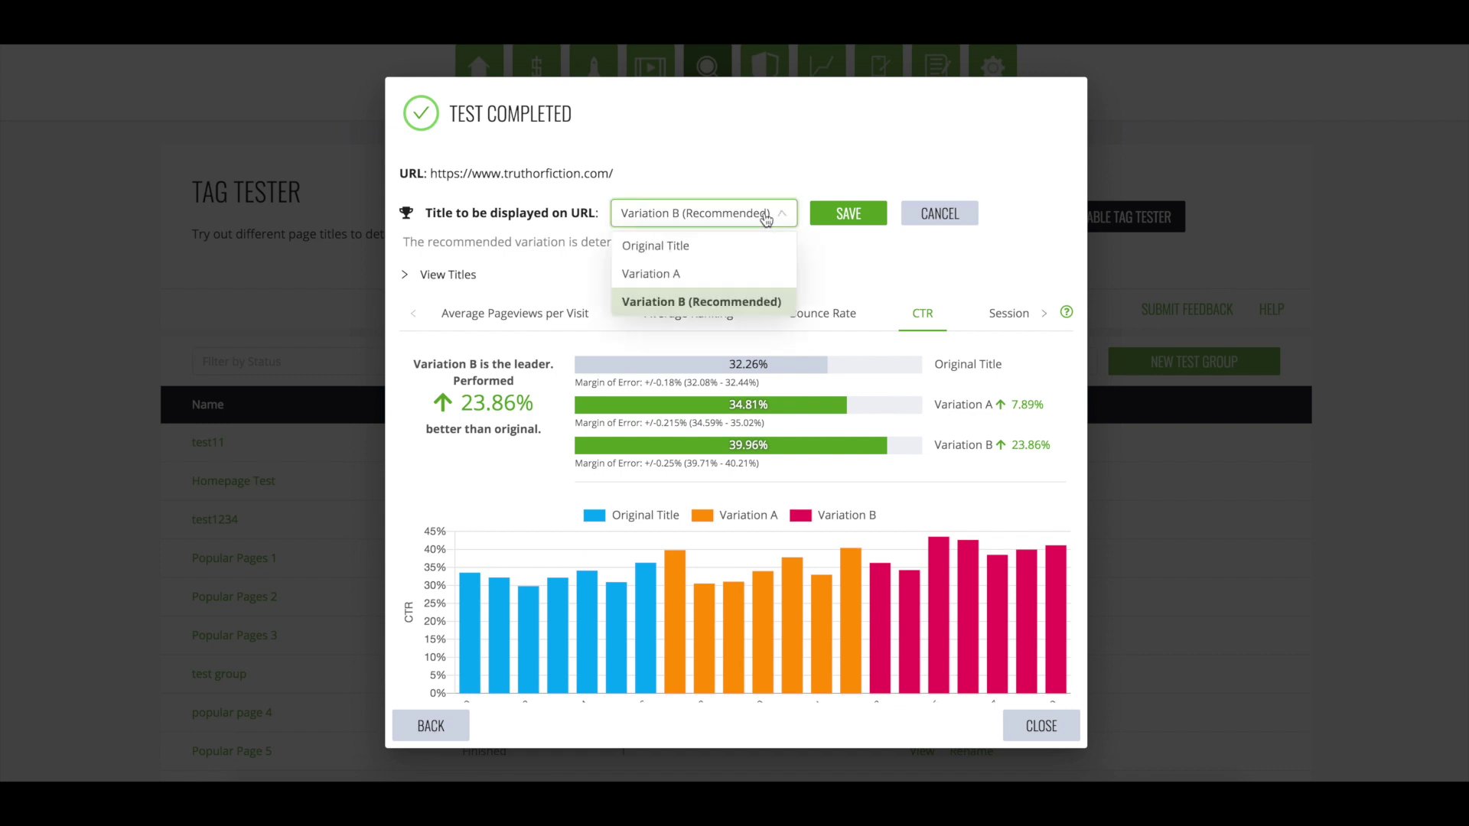
pyautogui.click(766, 218)
pyautogui.click(932, 213)
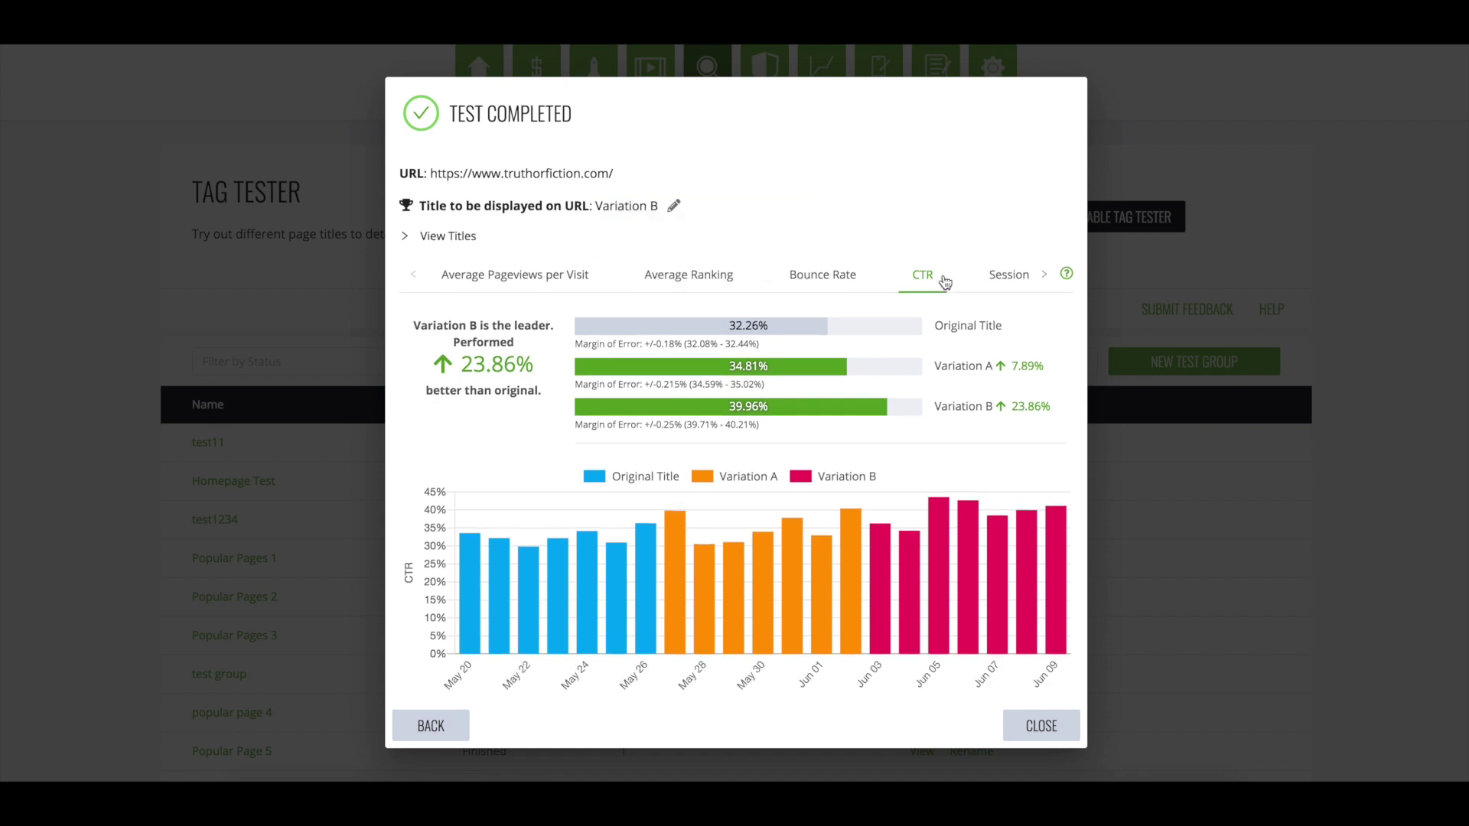
# Step: Scroll the metric tabs to show Session Count and Total Score
pyautogui.click(1042, 275)
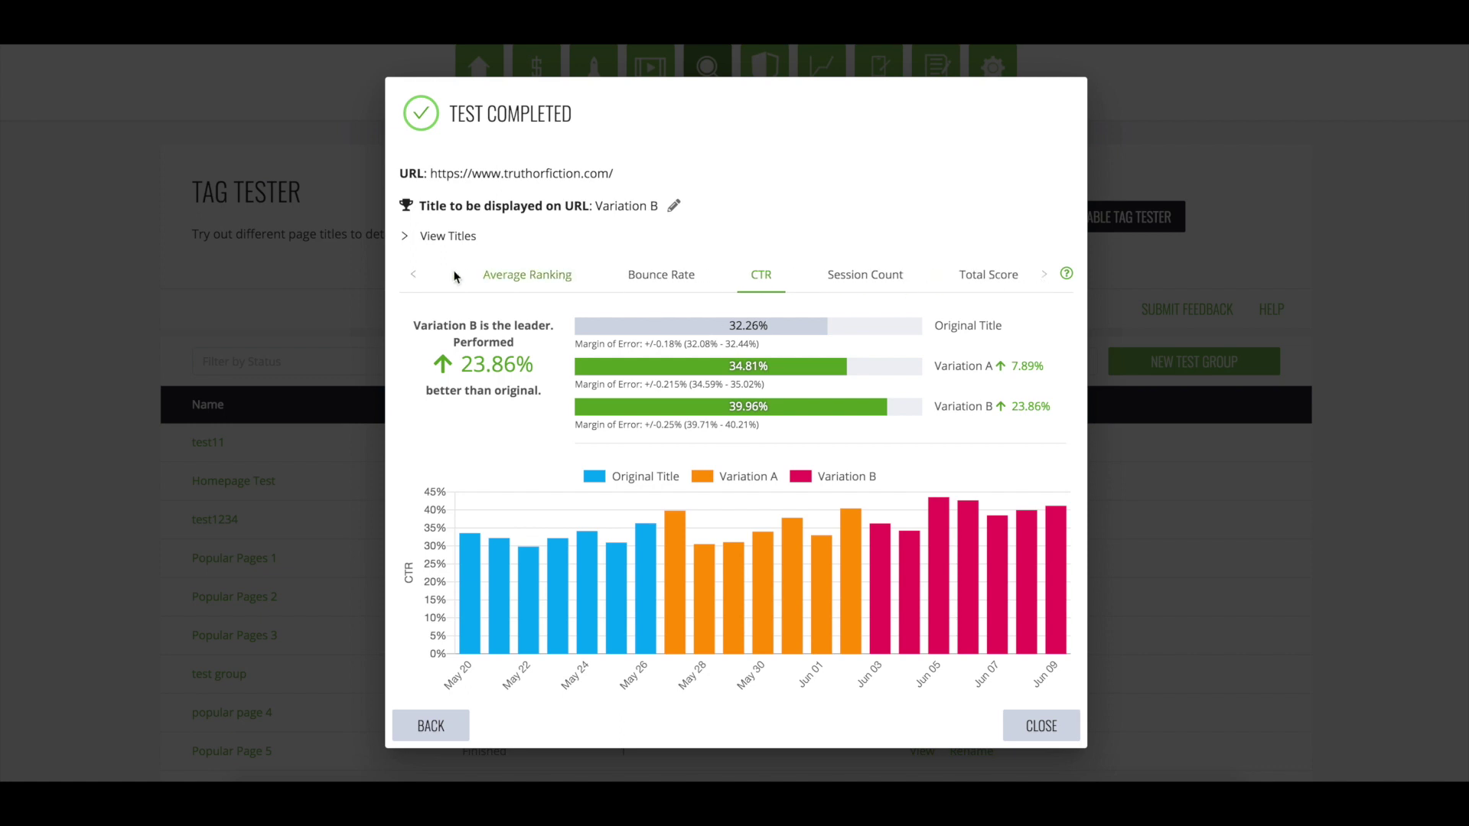
pyautogui.click(418, 276)
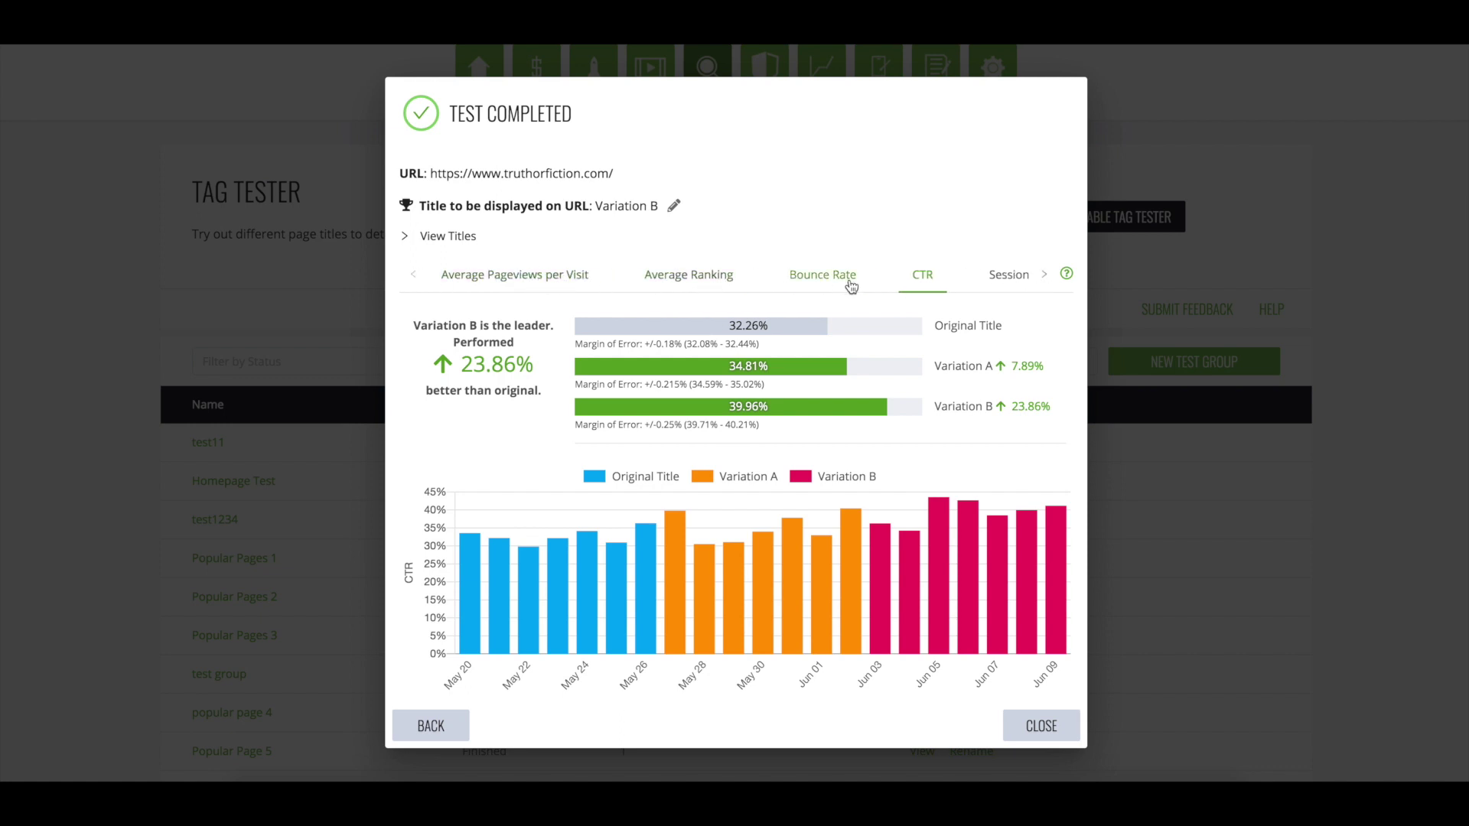
pyautogui.click(1048, 276)
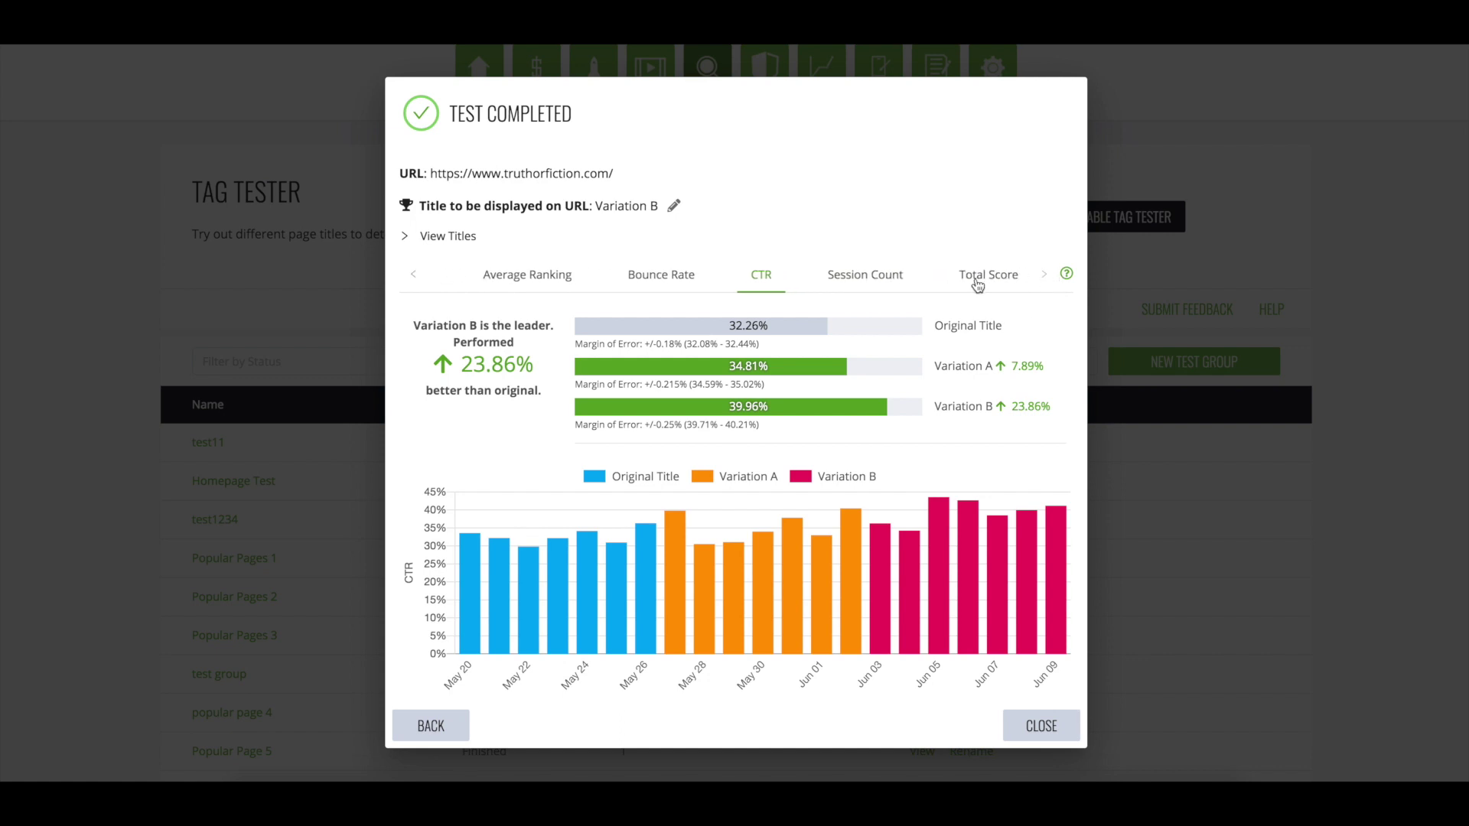